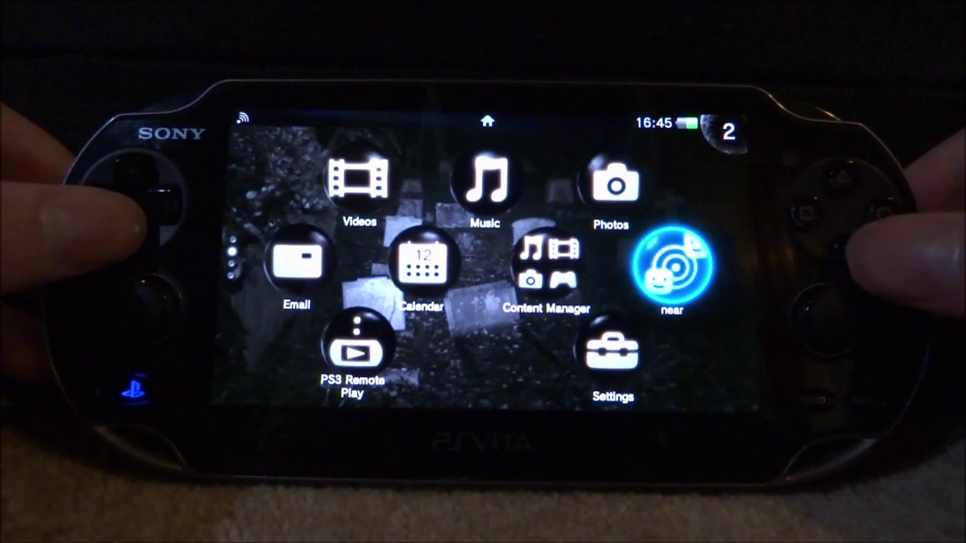
Launch VitaShell from the next home screen page and start a USB connection to the PC
key(Down)
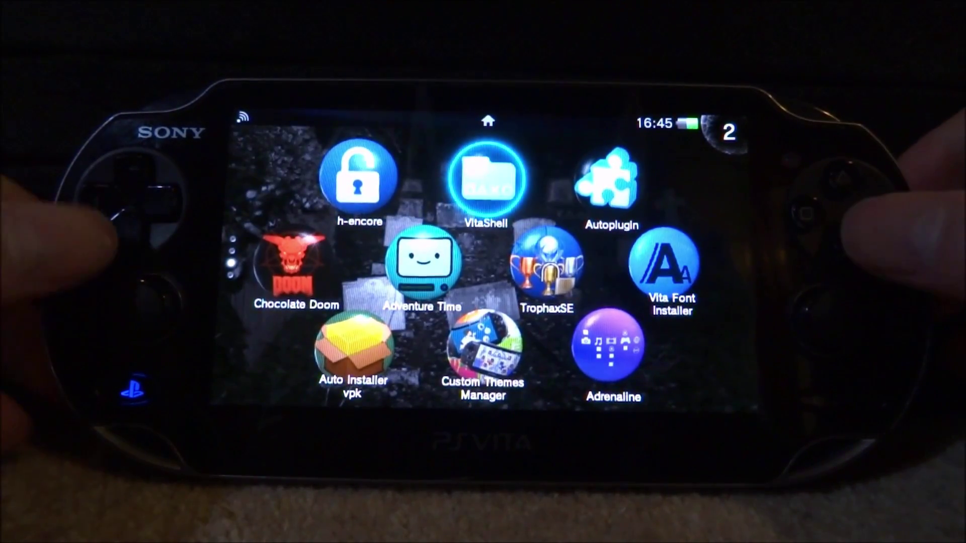
key(Return)
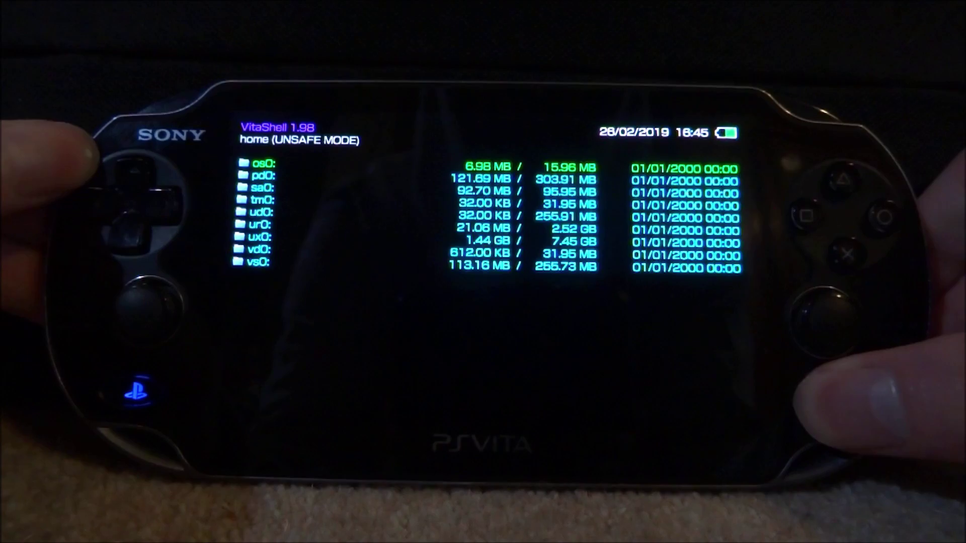
key(select)
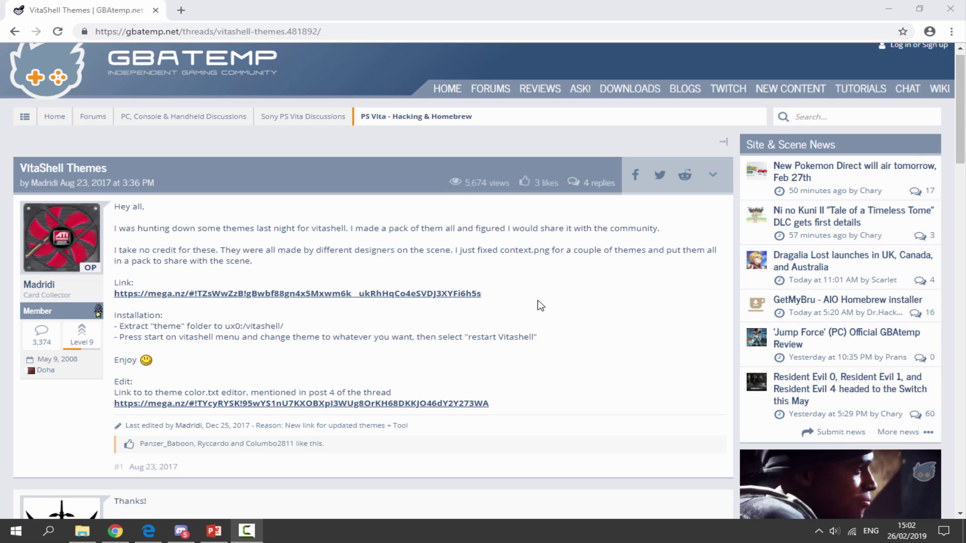
Download Vitashellthemes.zip and Vita_Shell_Colors_Editor.zip from MEGA, then close the MEGA tabs and downloads bar
scroll(539, 304, down, 1)
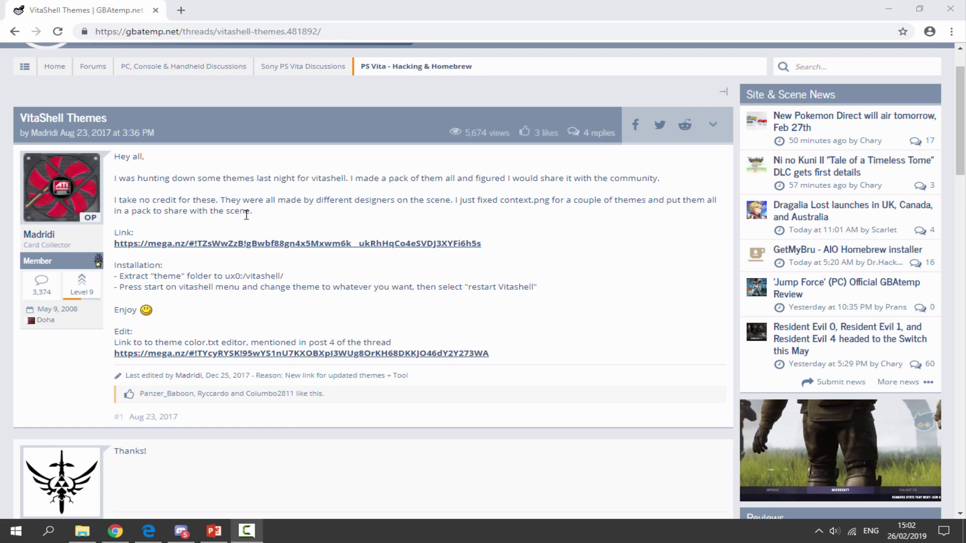
middle_click(243, 244)
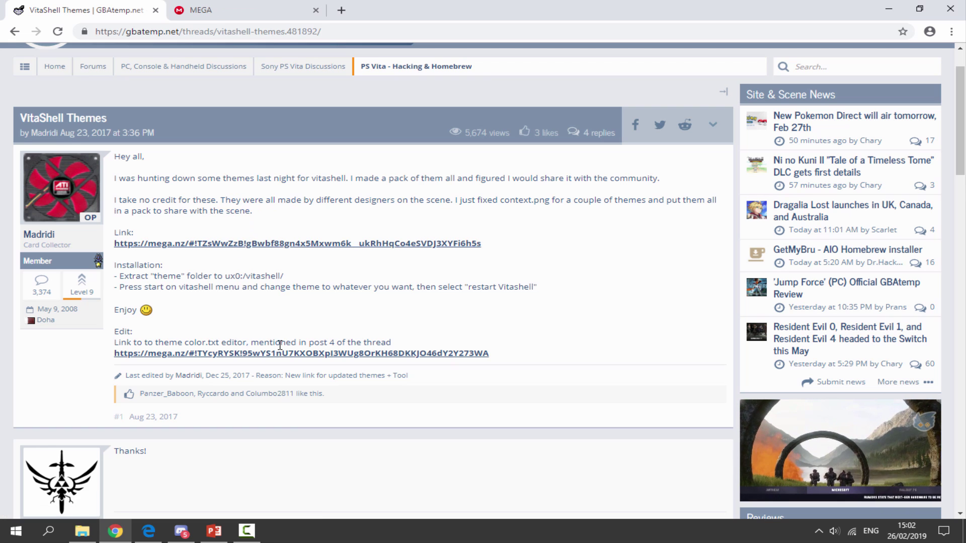
key(ctrl+Tab)
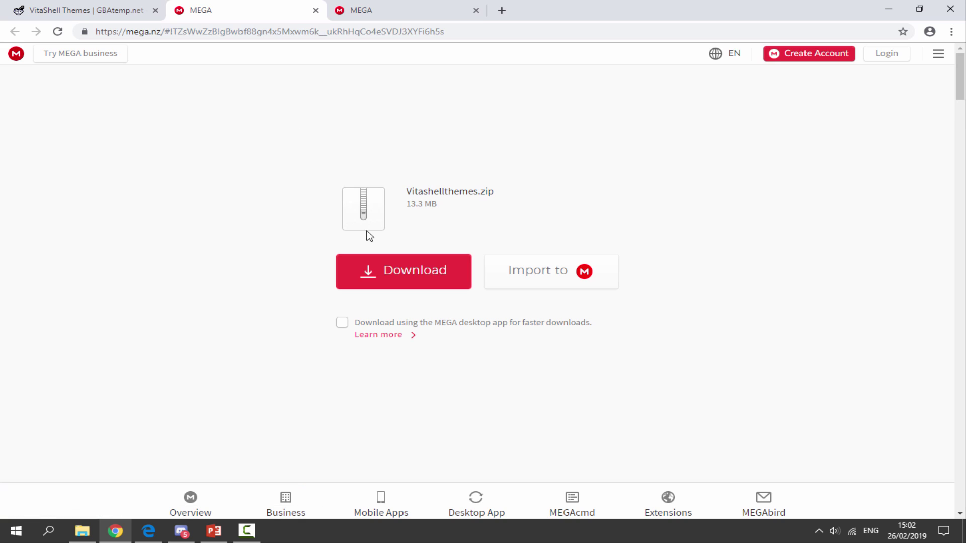
click(382, 274)
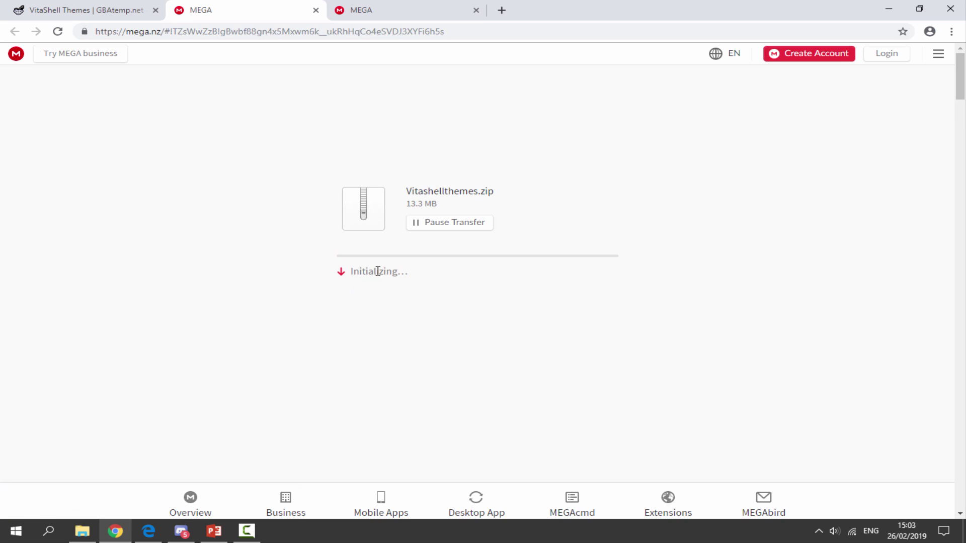
key(ctrl+Tab)
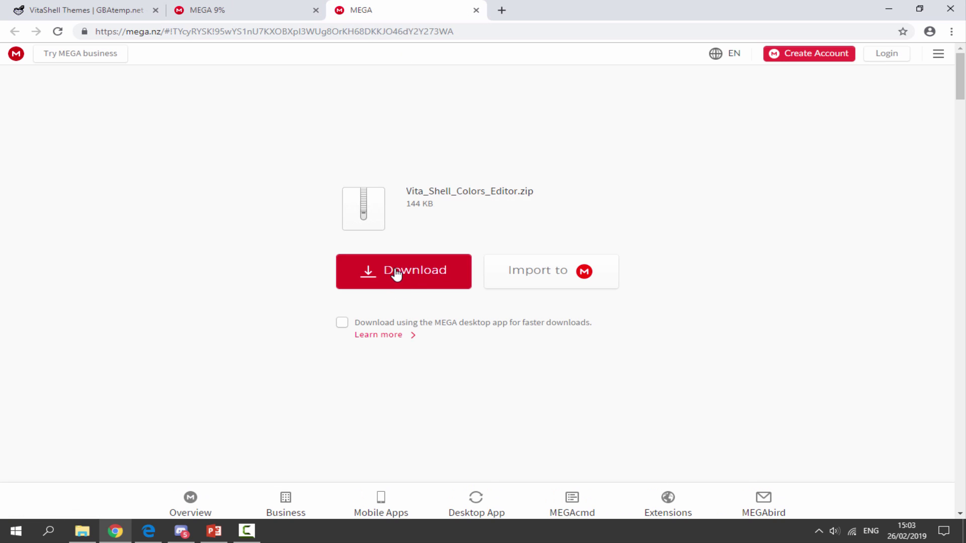
click(396, 272)
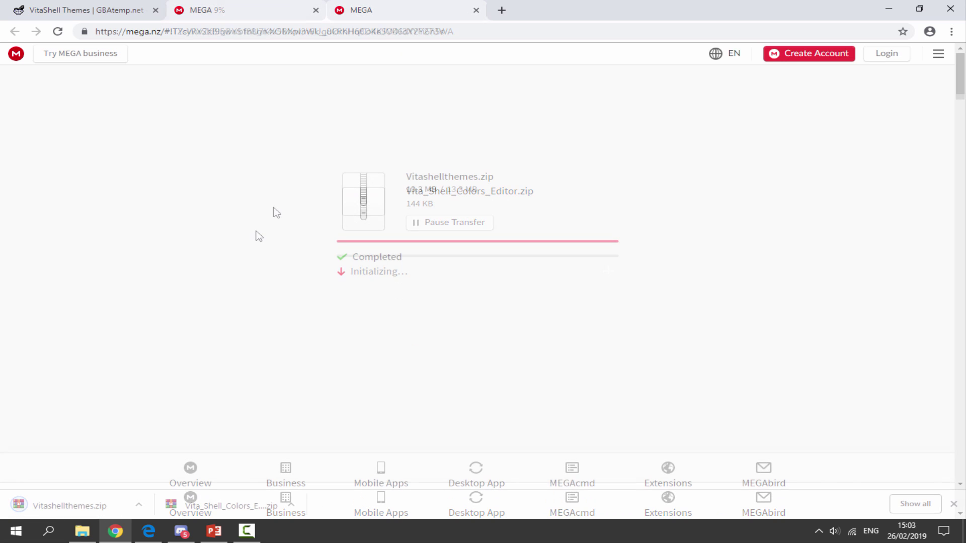
click(316, 10)
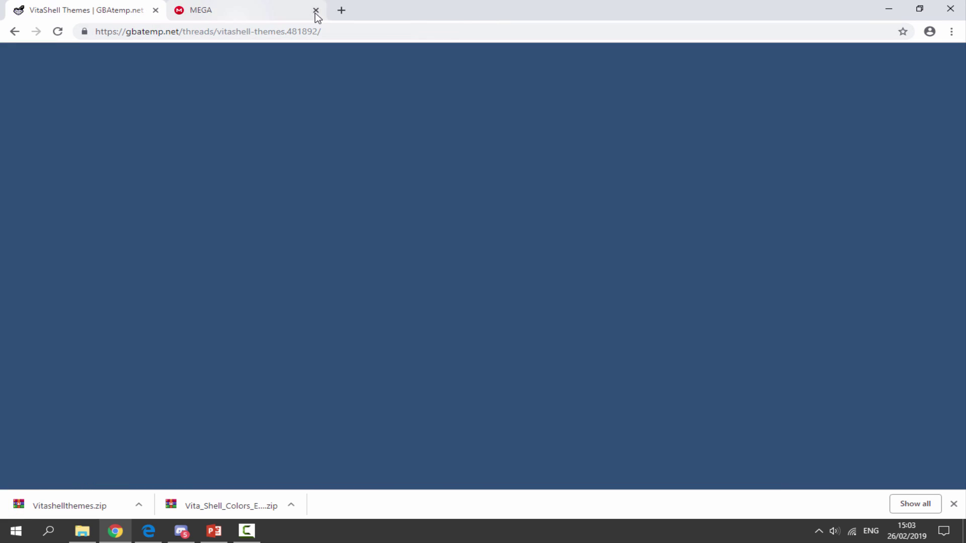
click(316, 10)
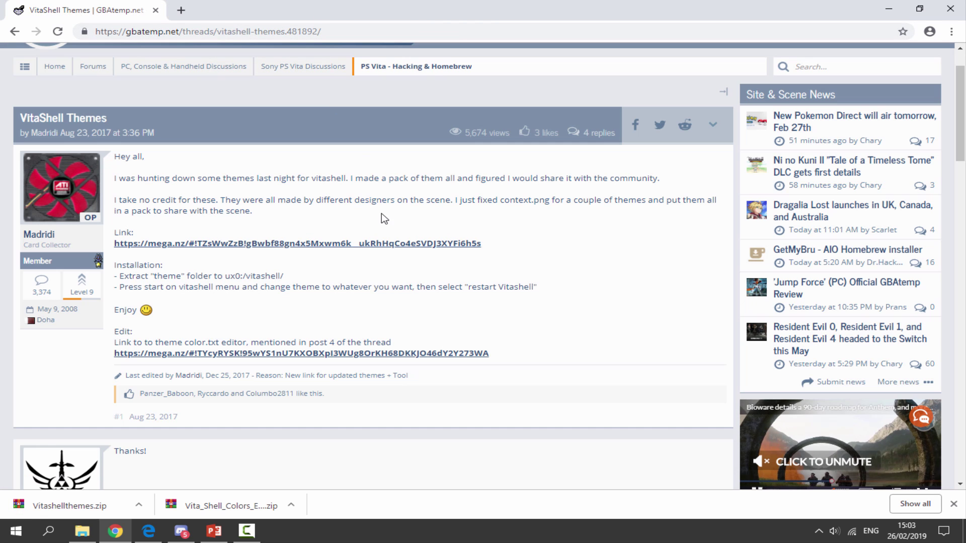
click(953, 503)
Extract Vitashellthemes.zip into a Vitashellthemes folder and delete the zip
key(alt+Tab)
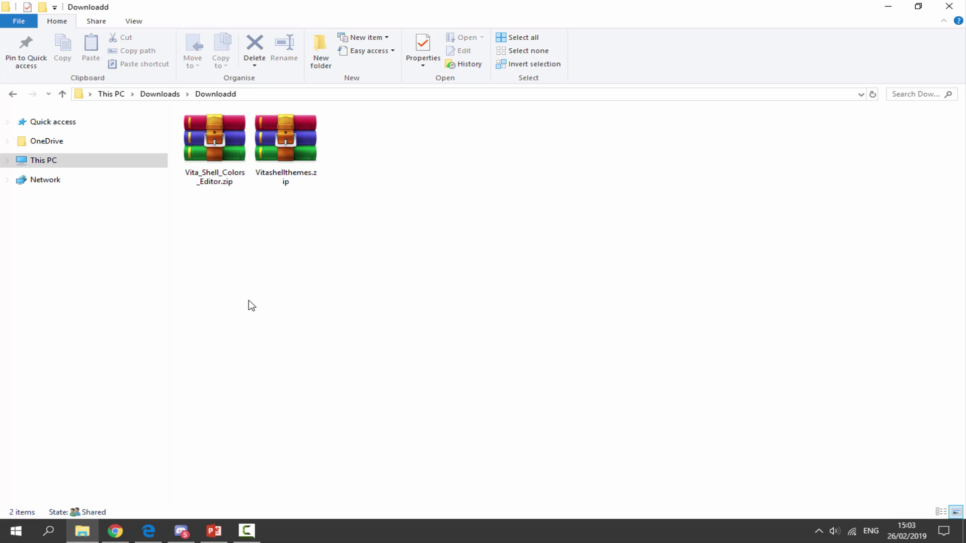
click(289, 160)
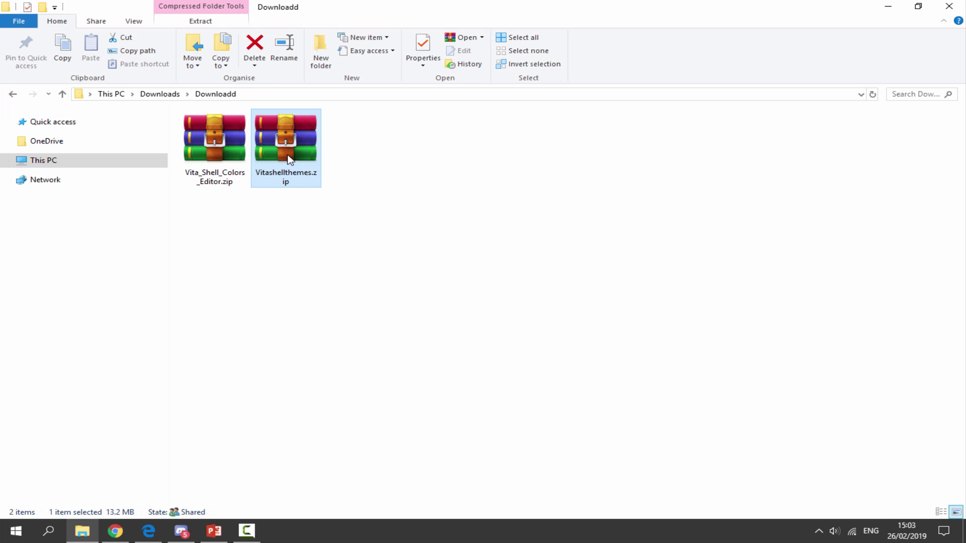
right_click(291, 147)
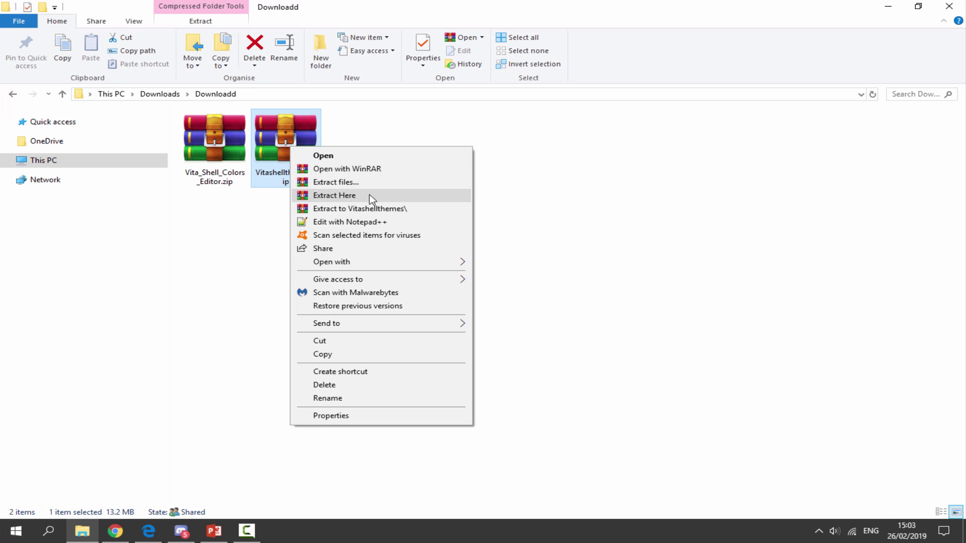
click(395, 209)
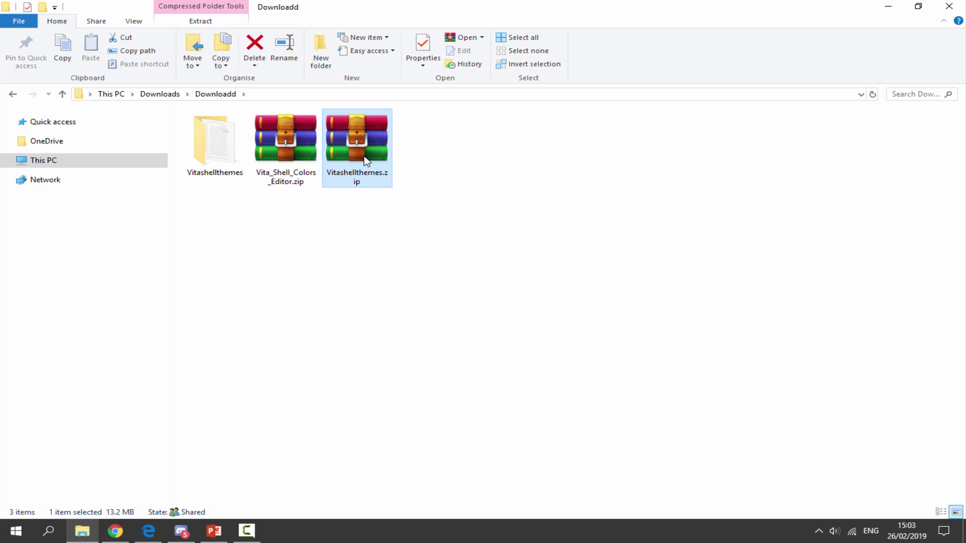
key(Delete)
Extract Vita_Shell_Colors_Editor.zip in place and delete the zip
click(271, 185)
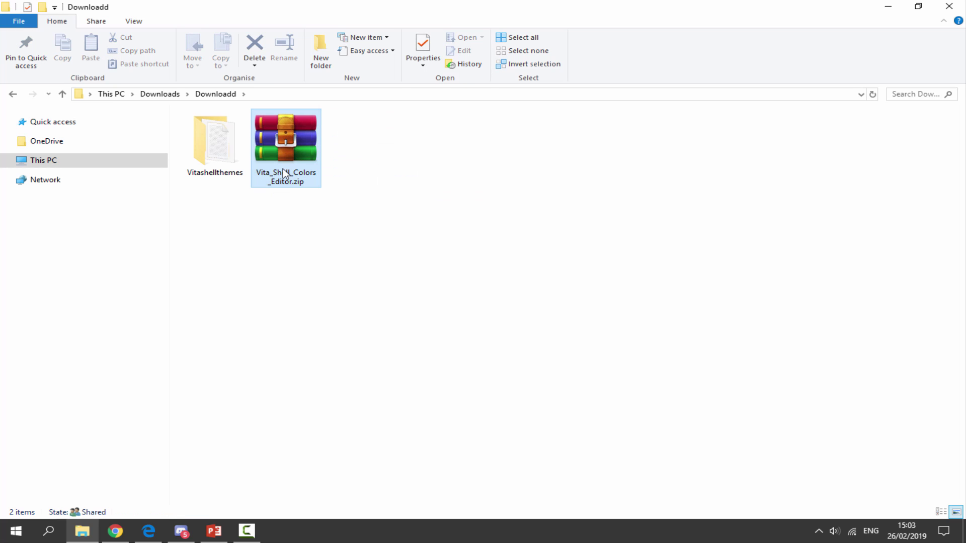
right_click(300, 144)
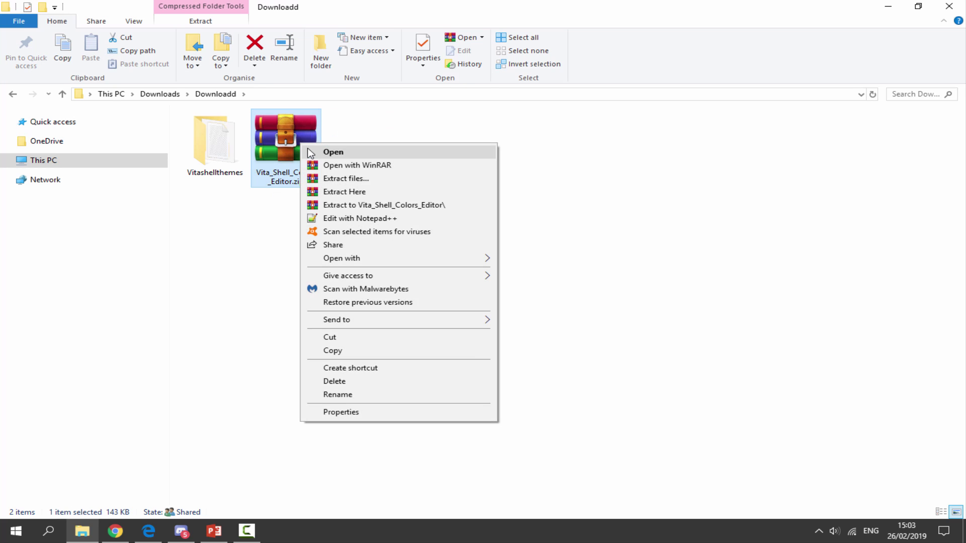
click(359, 192)
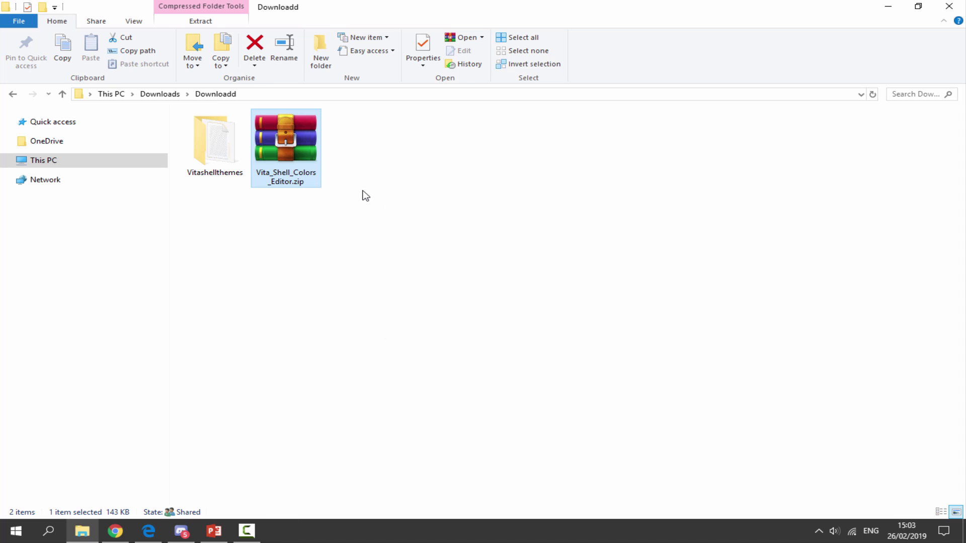
drag(367, 229, 357, 150)
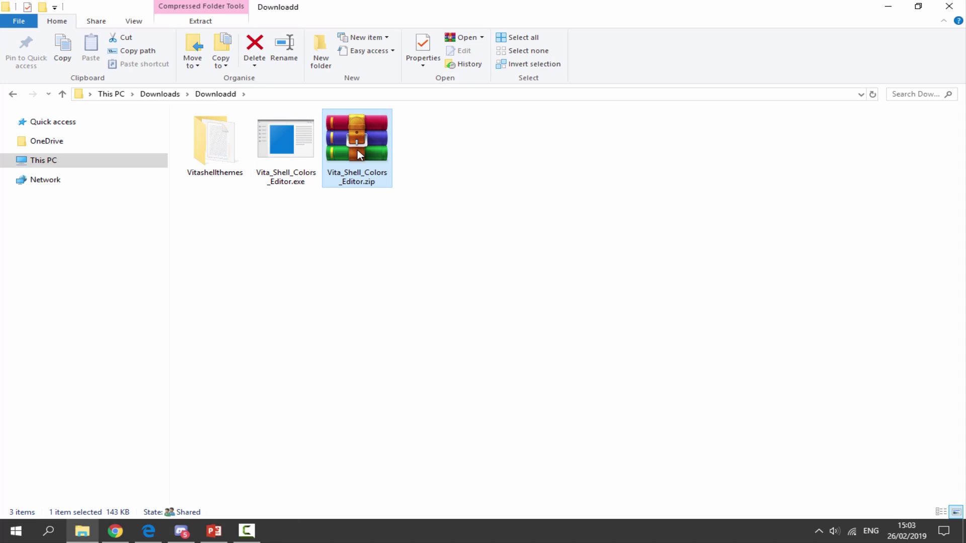
key(Delete)
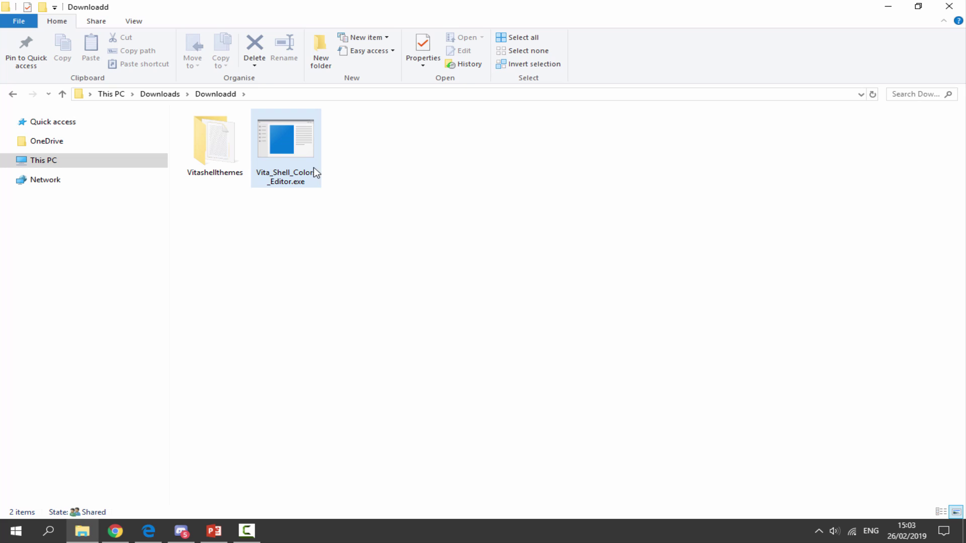
Browse the BlueShell, Blue, Matrix and Atom theme folders inside Vitashellthemes
double_click(209, 151)
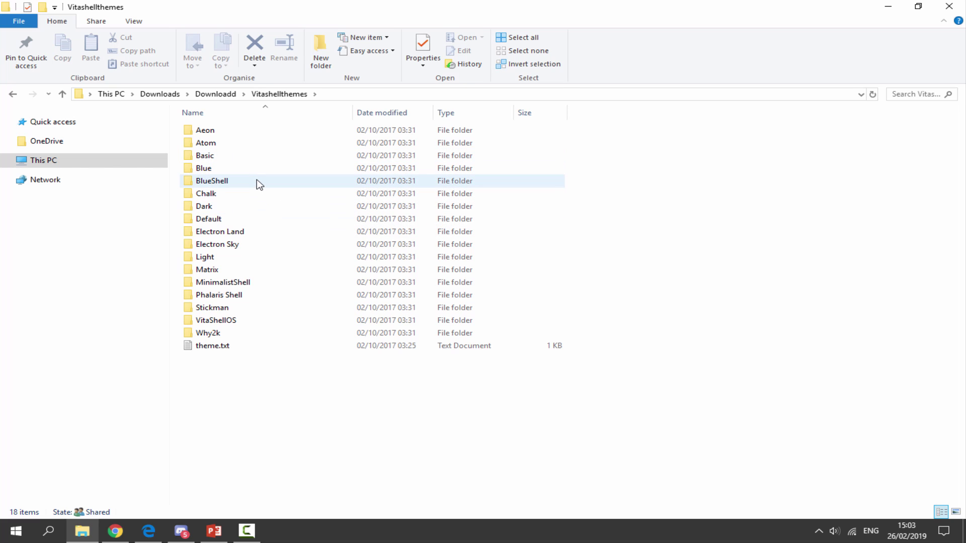
double_click(259, 185)
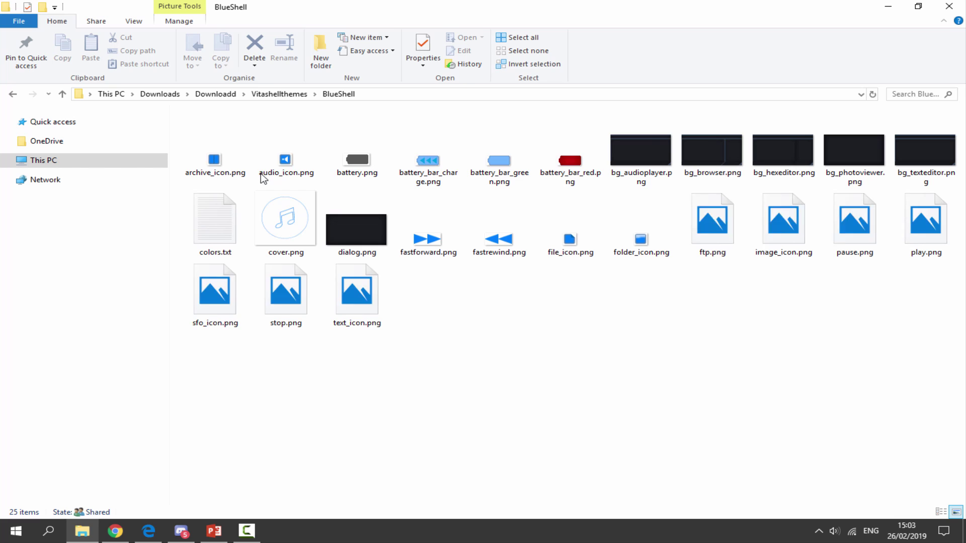
click(12, 94)
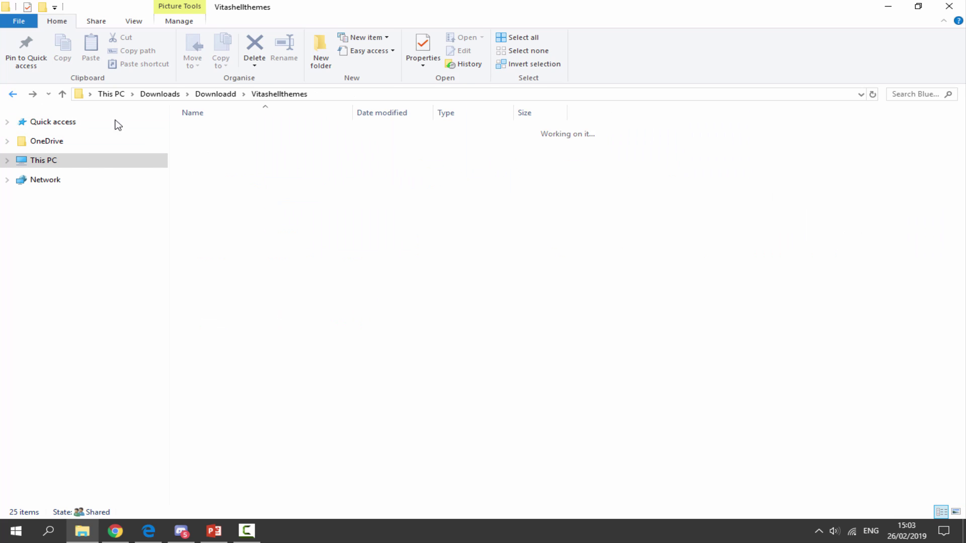
click(222, 168)
double_click(222, 168)
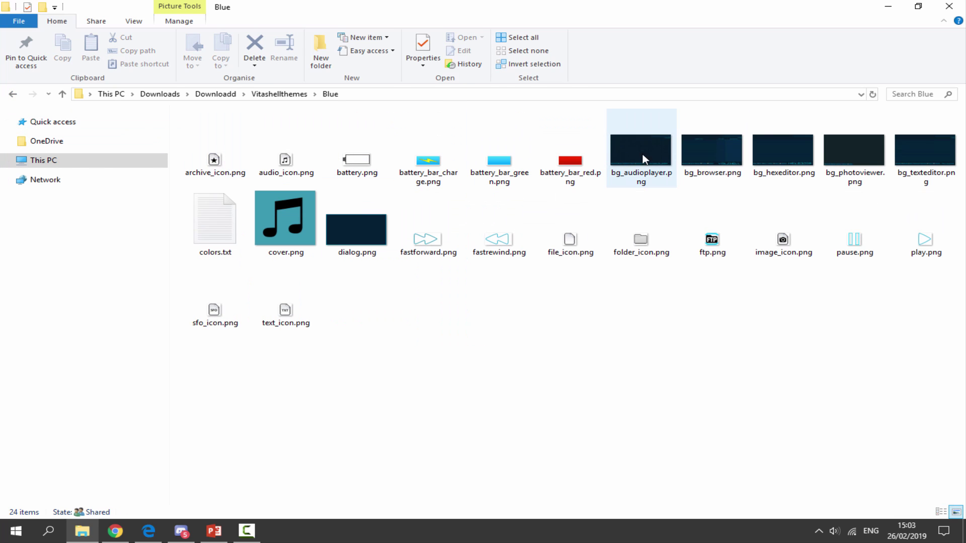
click(14, 94)
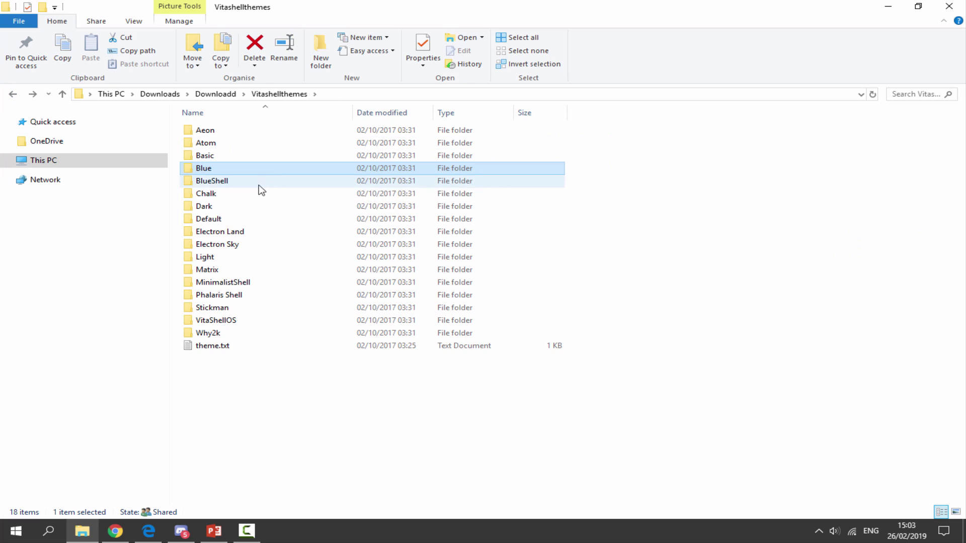
double_click(222, 269)
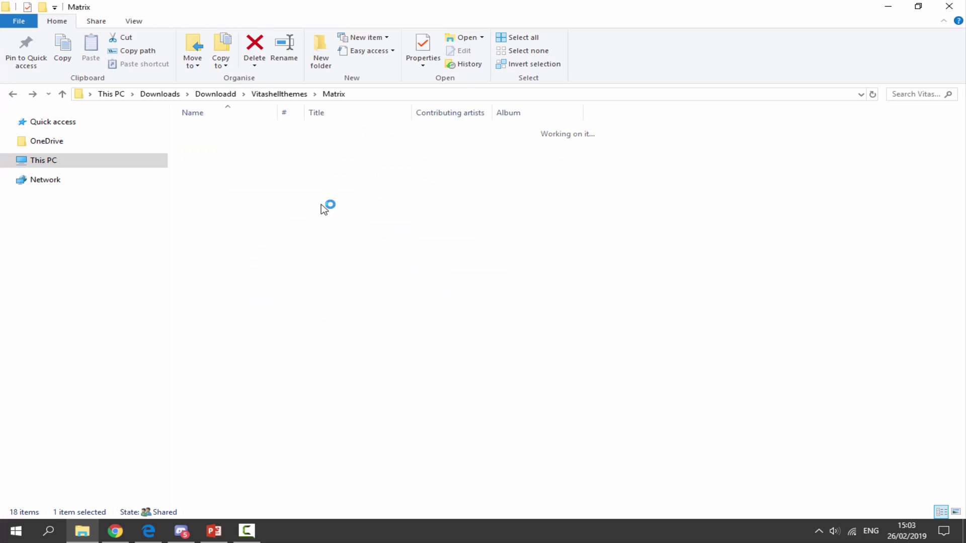
click(12, 94)
double_click(216, 143)
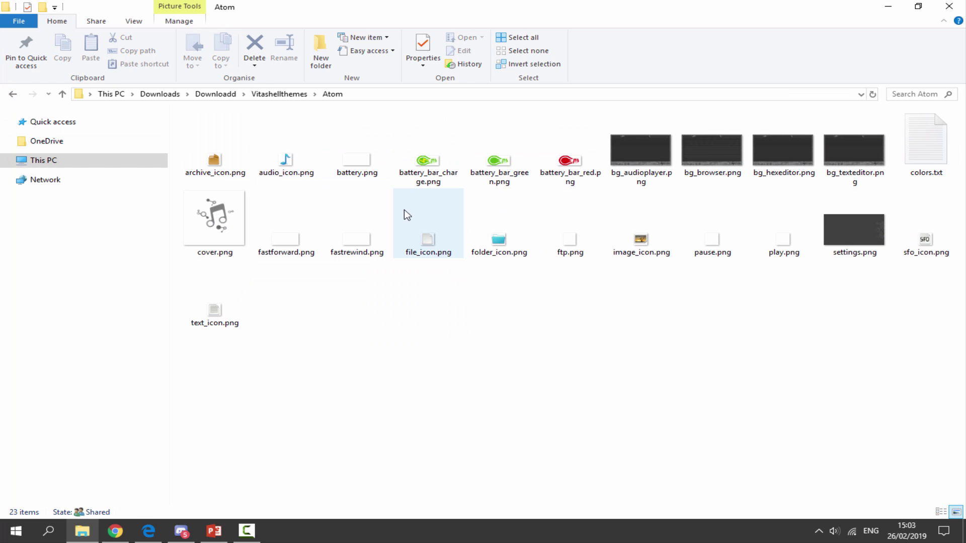
click(12, 94)
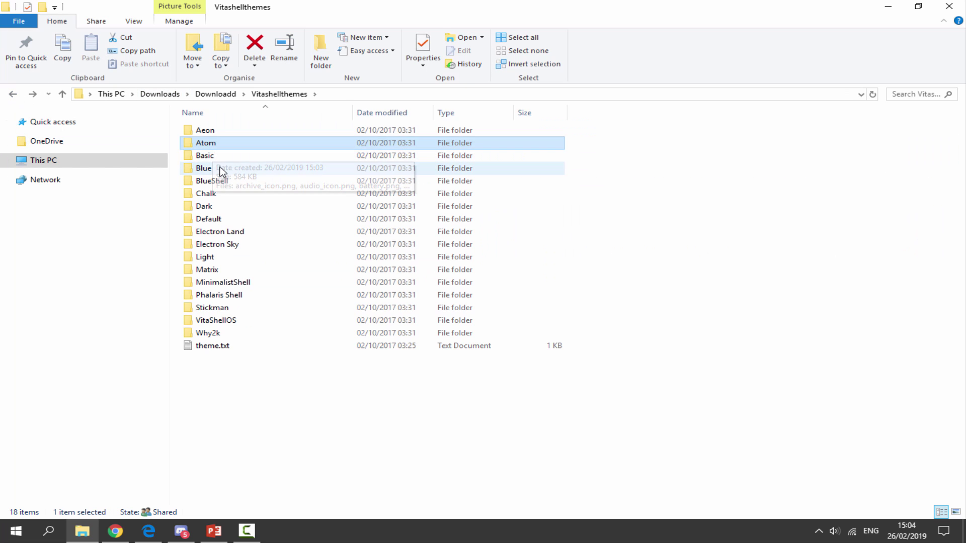
Open battery_bar_charge.png from the Blue theme folder in paint.net
double_click(221, 169)
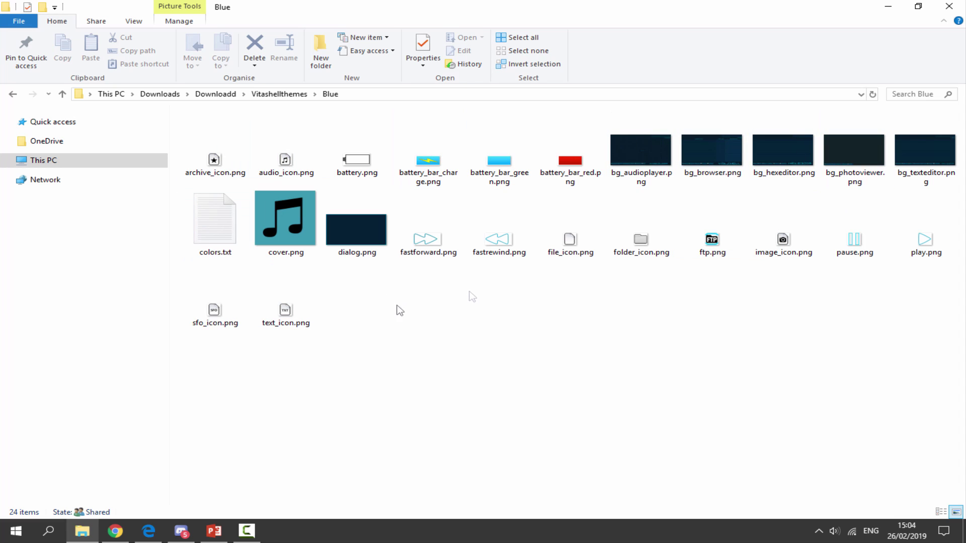
click(428, 163)
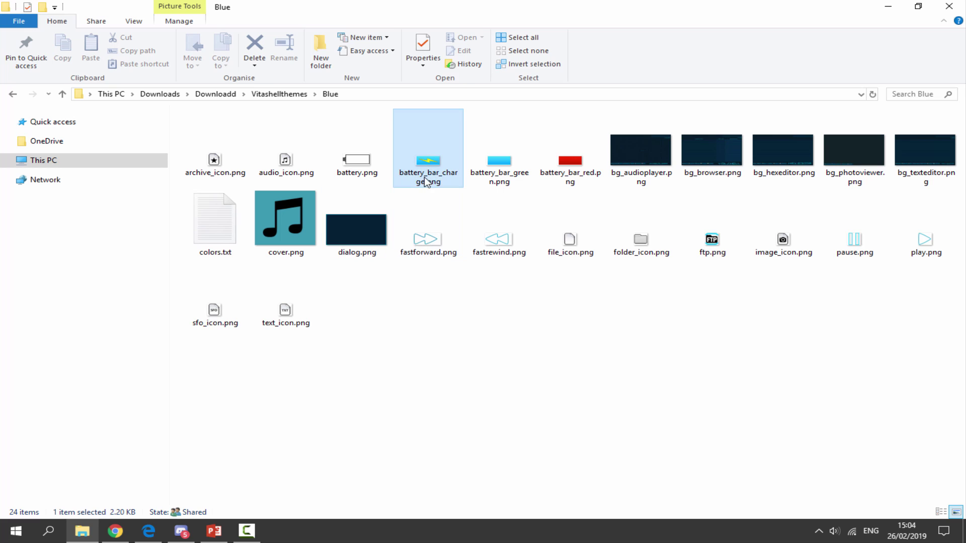
right_click(423, 164)
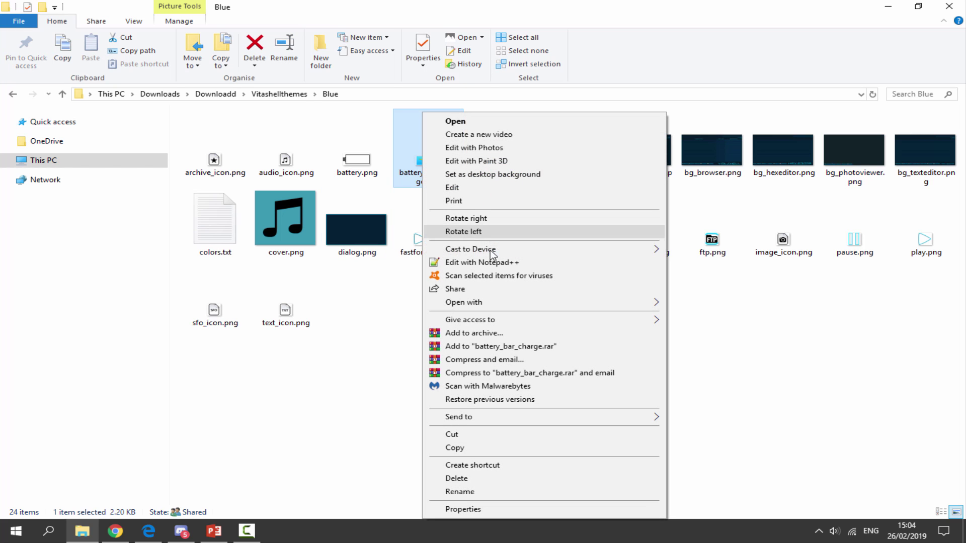
mouse_move(506, 308)
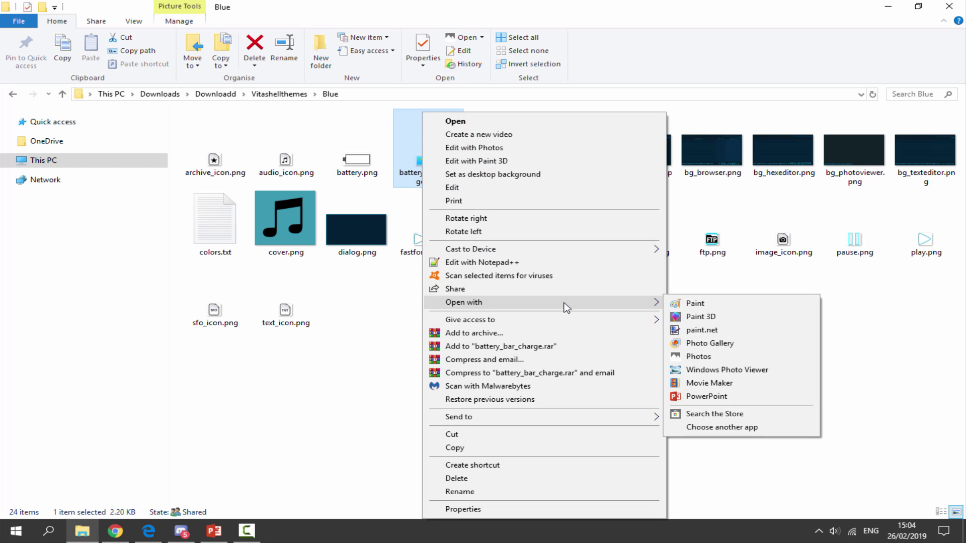
click(692, 329)
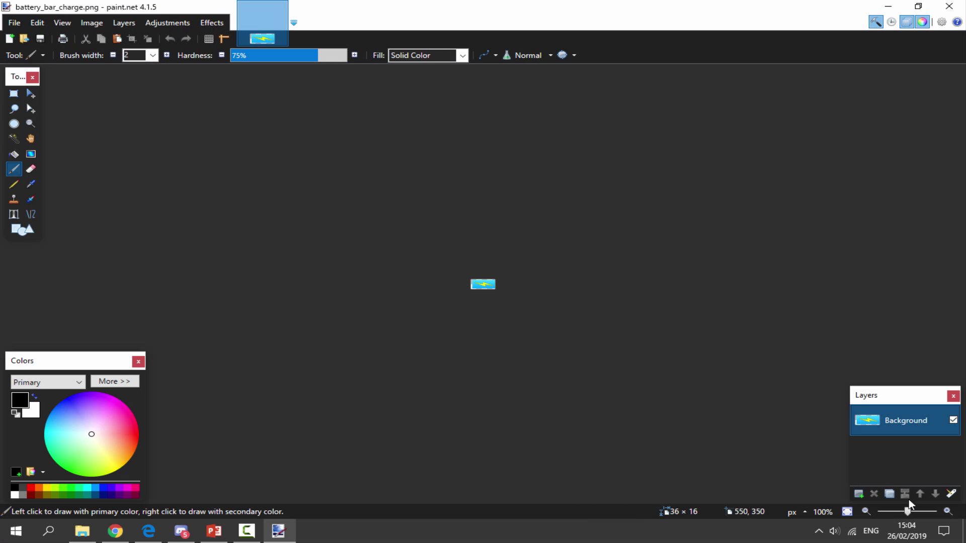
Zoom in and shift the battery icon's hue by -70 with Hue / Saturation
click(949, 511)
click(948, 511)
click(948, 511)
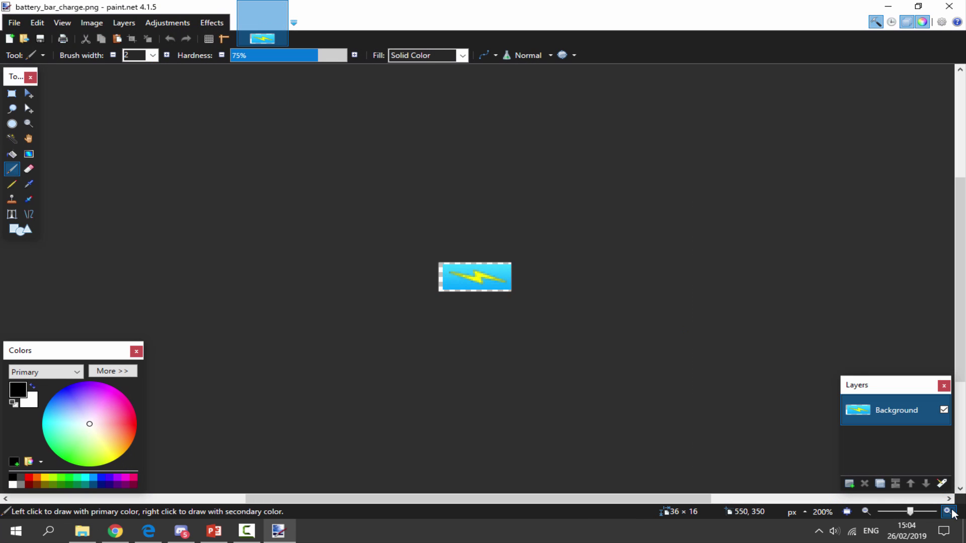
click(949, 511)
click(949, 511)
click(949, 512)
click(170, 23)
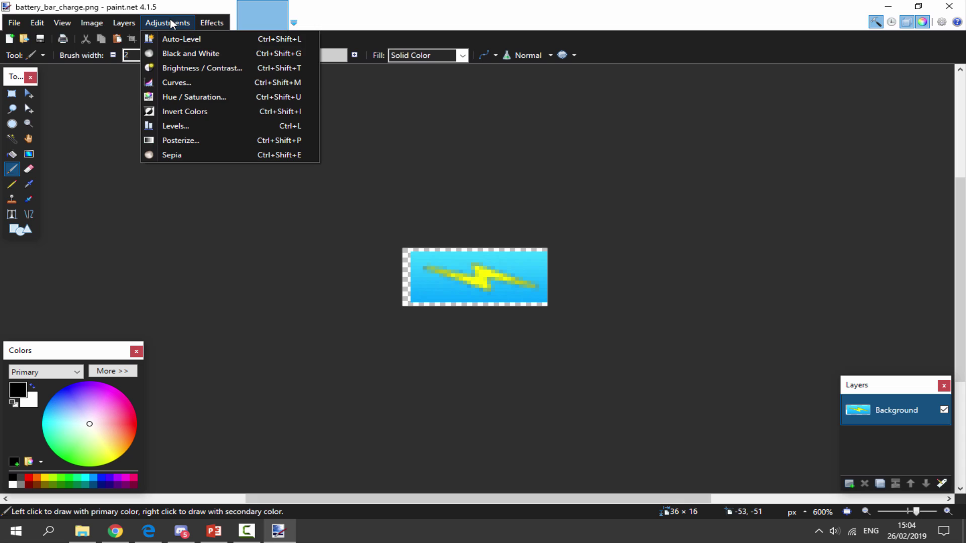
click(211, 95)
drag(543, 201, 314, 136)
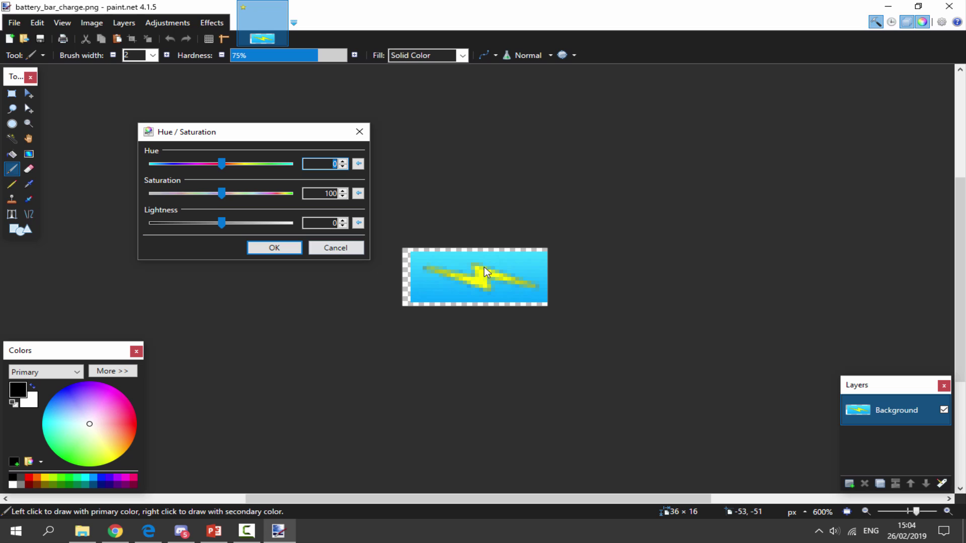
drag(221, 164, 193, 172)
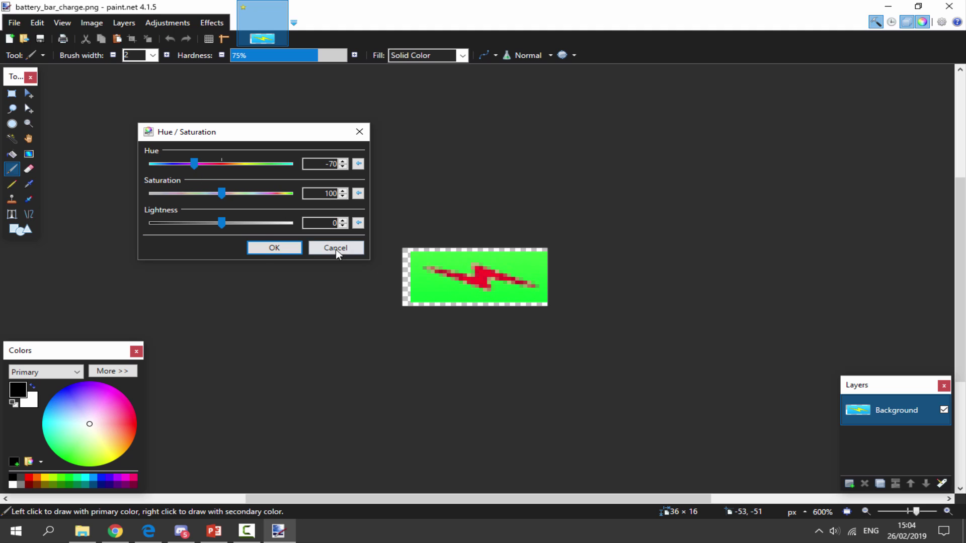
click(264, 249)
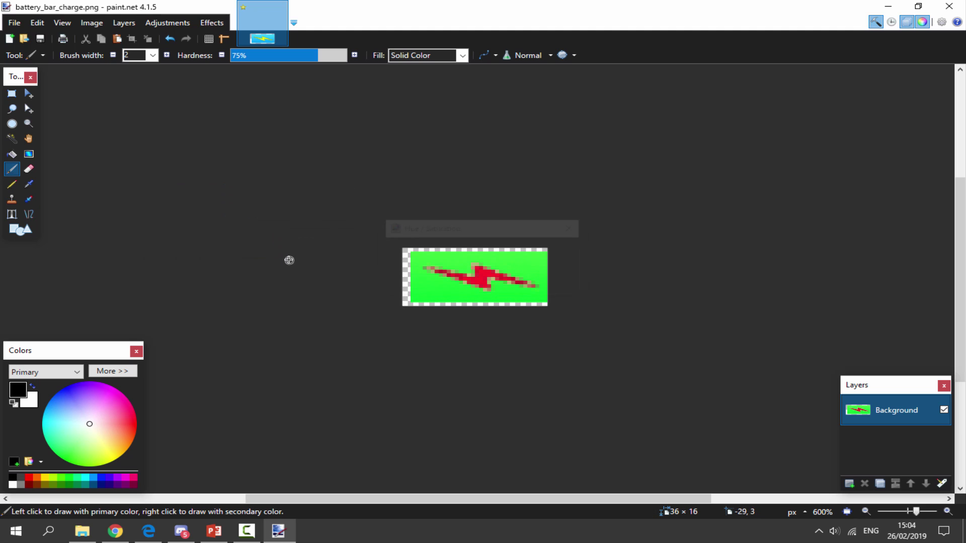
Close the image and save it over battery_bar_charge.png
click(950, 7)
click(416, 272)
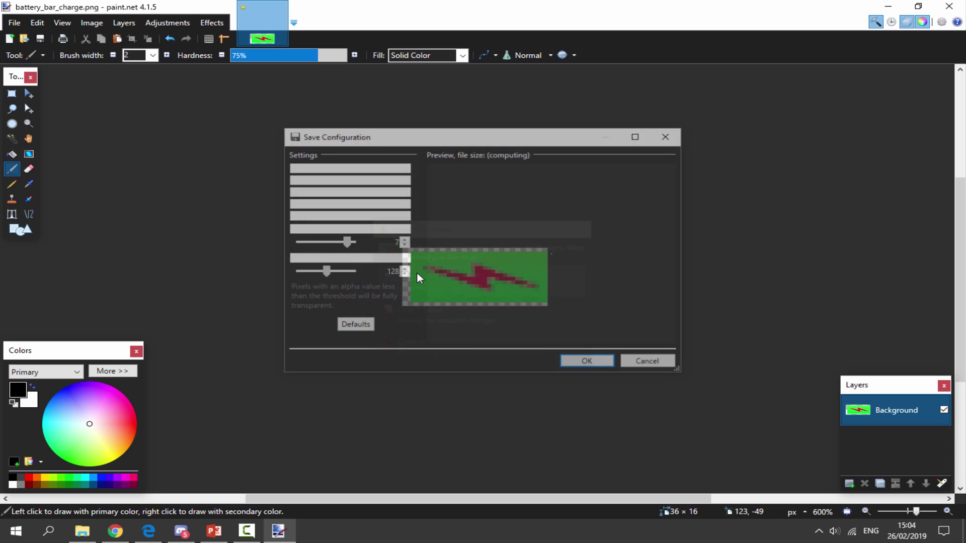
click(566, 364)
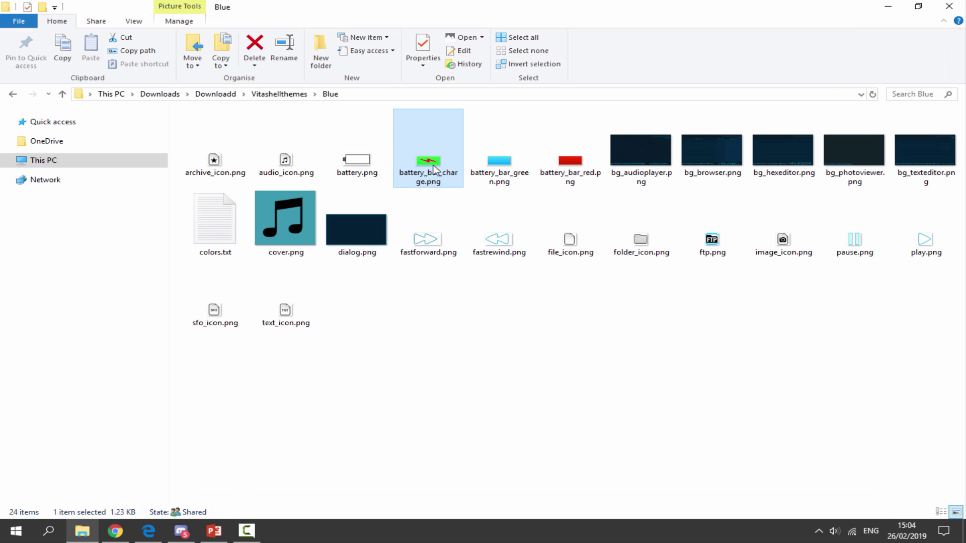
click(641, 162)
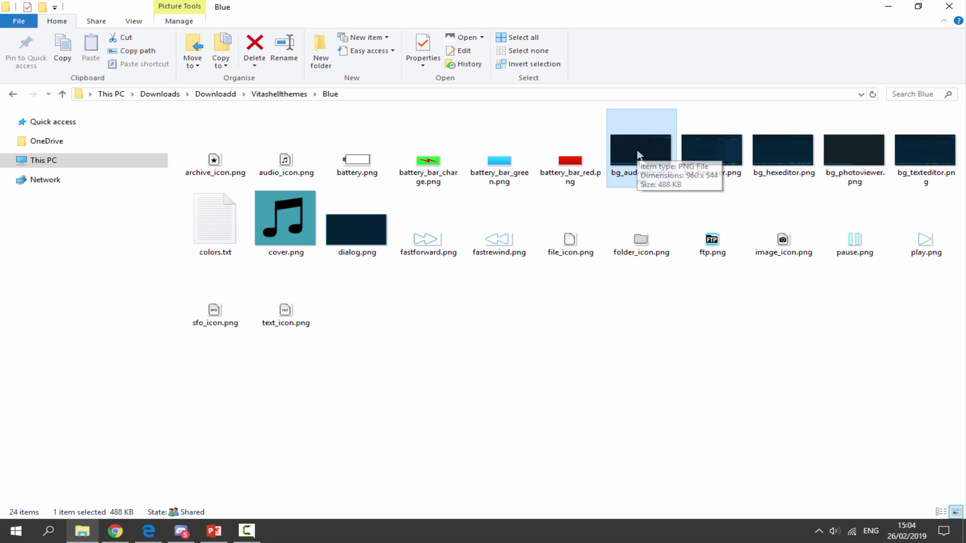
click(785, 149)
click(828, 153)
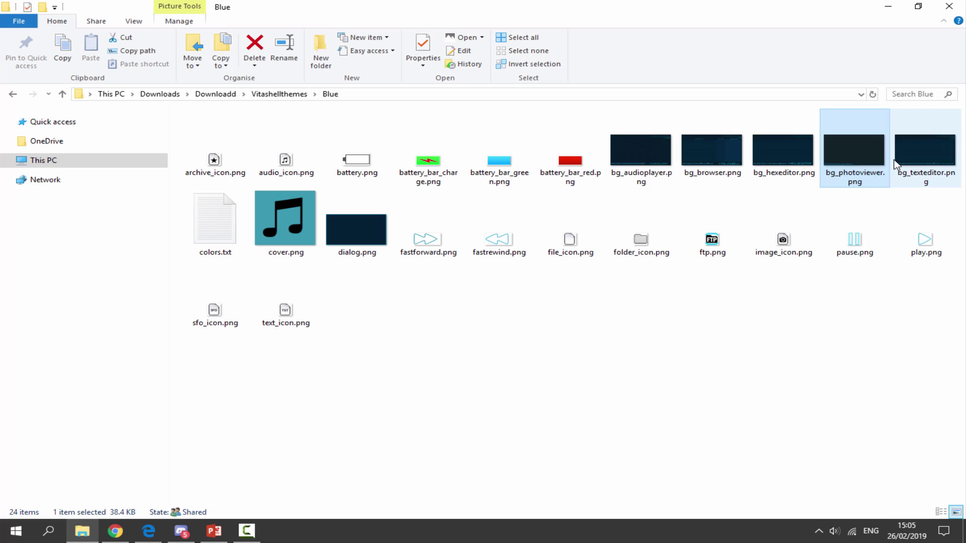
click(894, 164)
click(674, 159)
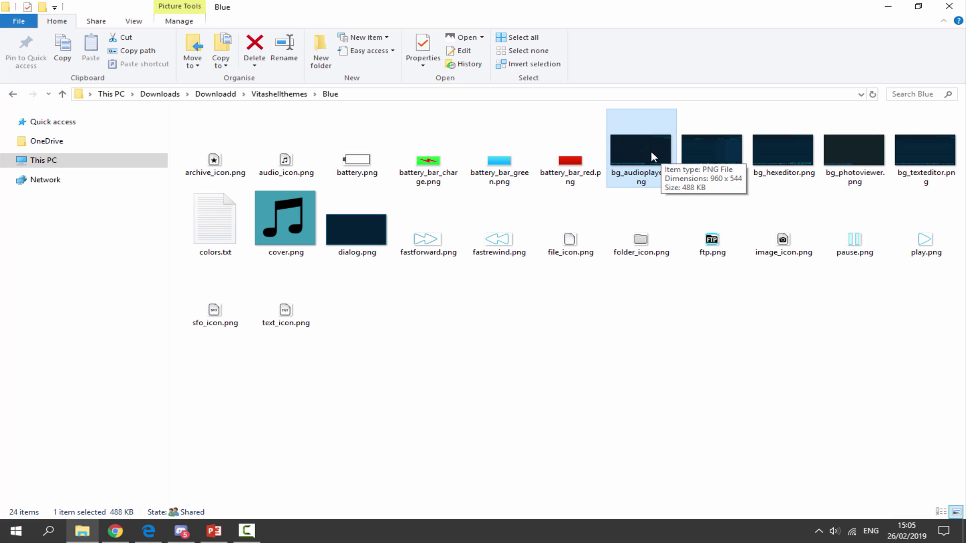
click(719, 149)
click(785, 150)
click(857, 151)
click(922, 154)
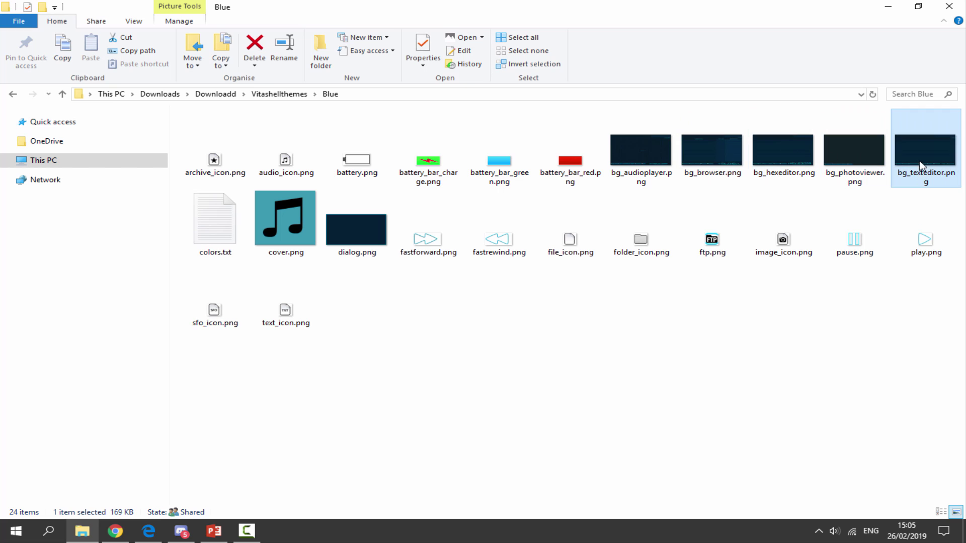
click(642, 151)
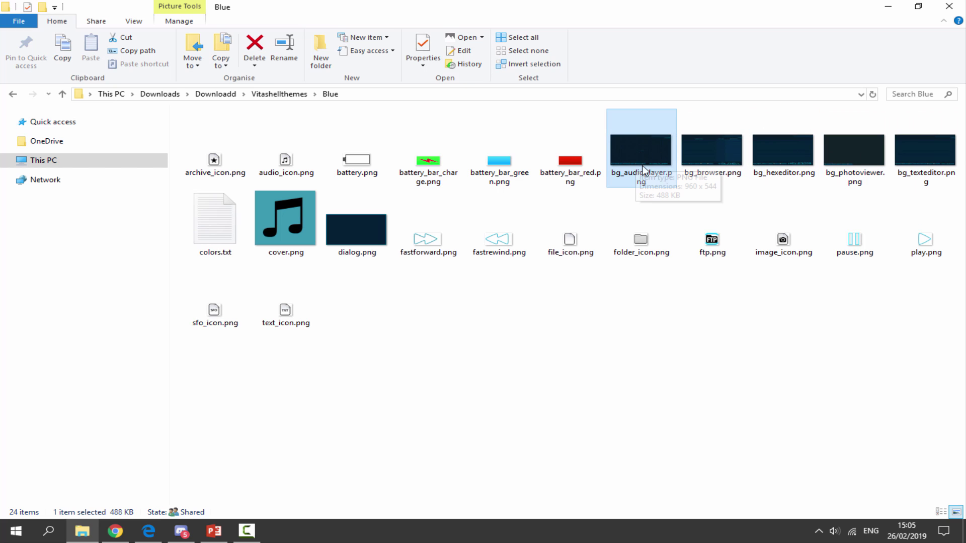
Open bg_audioplayer.png in paint.net and apply a -56 hue shift, copying the Hue value
right_click(638, 154)
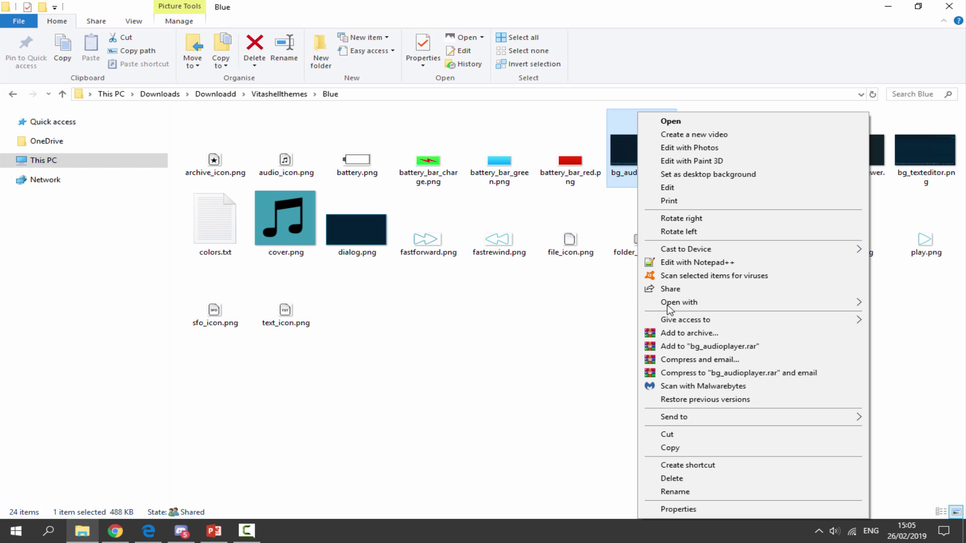
mouse_move(677, 302)
click(523, 330)
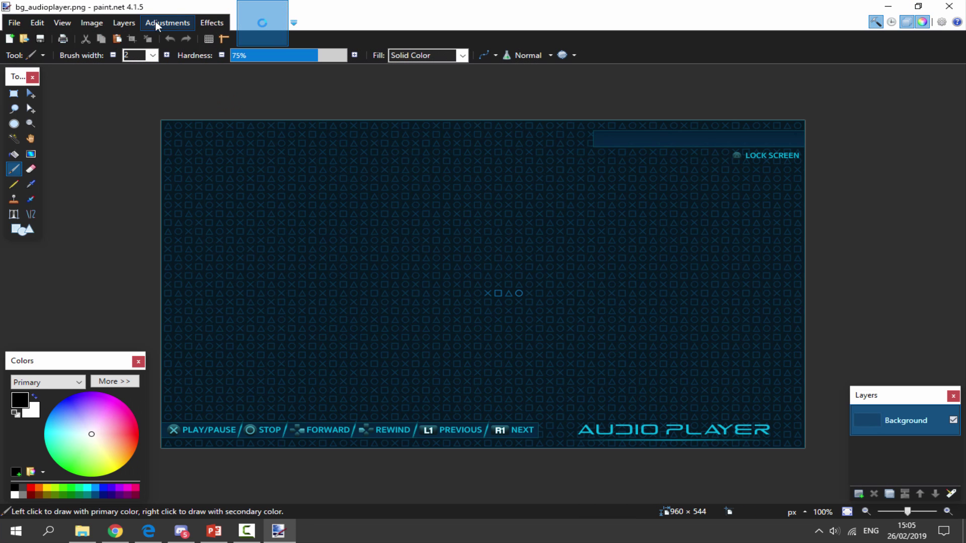
click(157, 25)
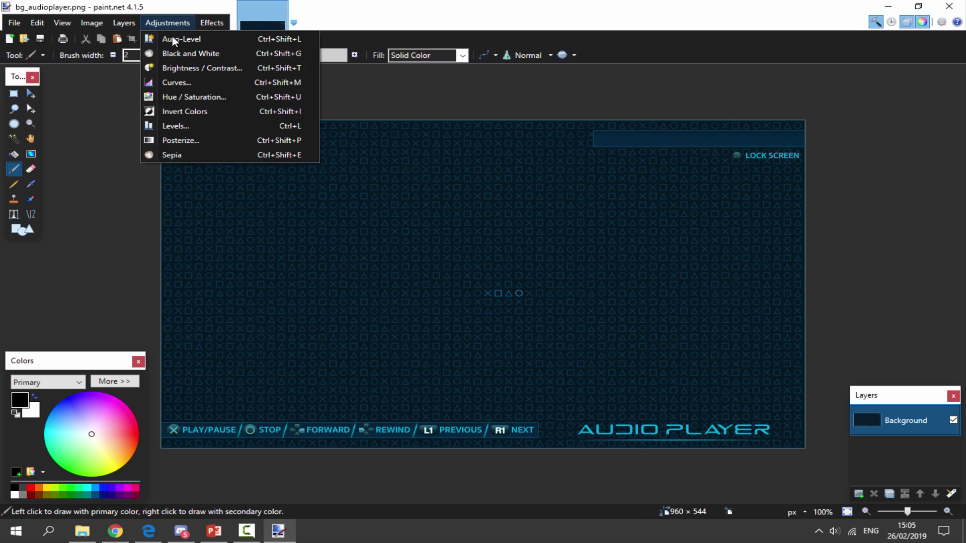
click(176, 94)
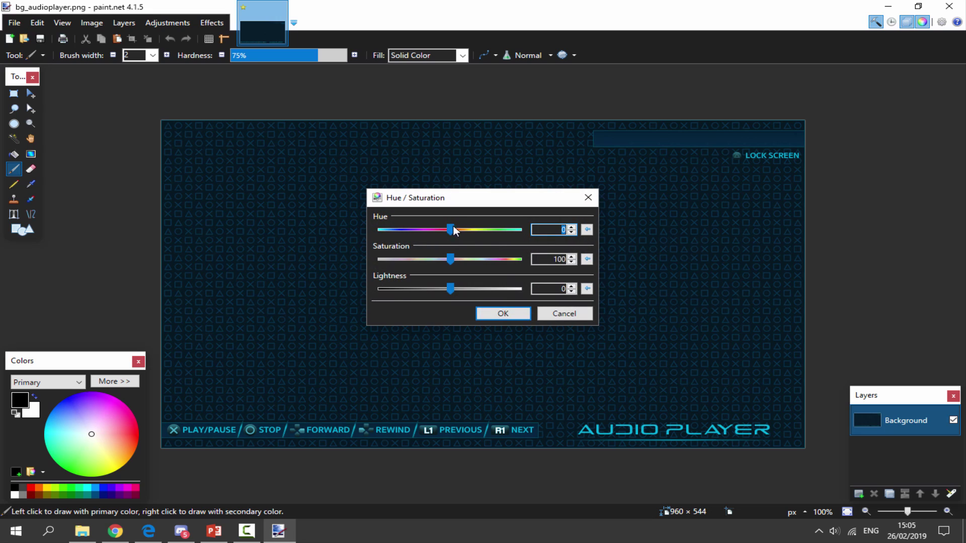
drag(453, 231, 430, 242)
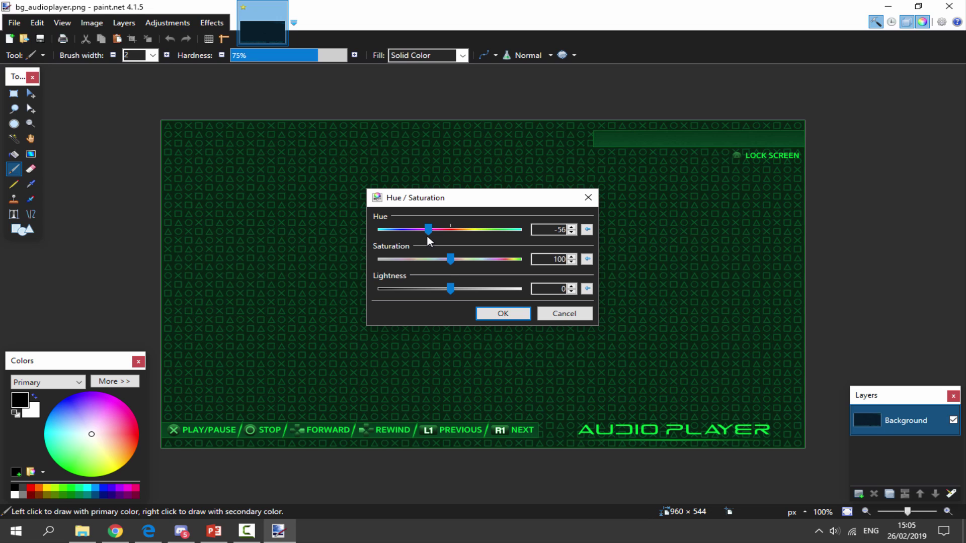
right_click(556, 230)
click(583, 270)
click(505, 312)
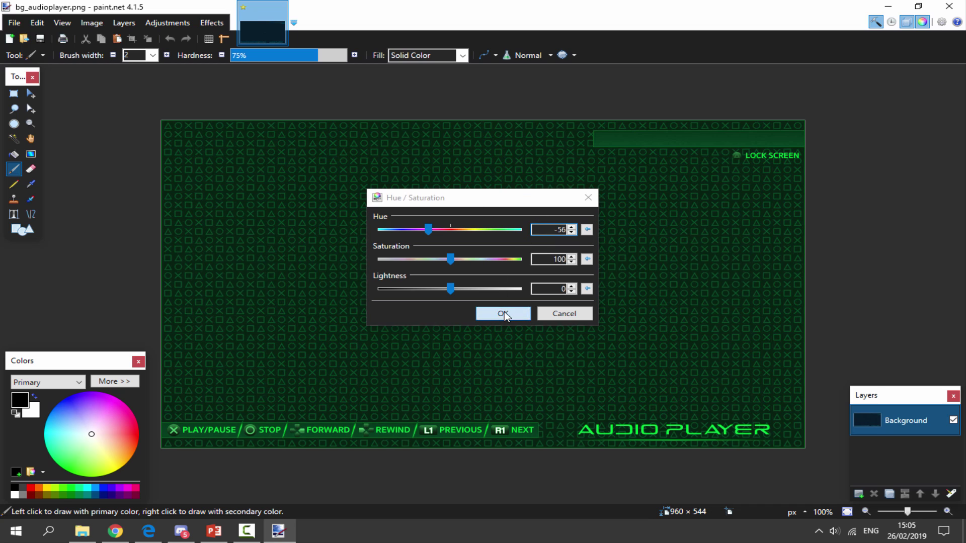
Save the green background over bg_audioplayer.png and select bg_browser.png
click(950, 6)
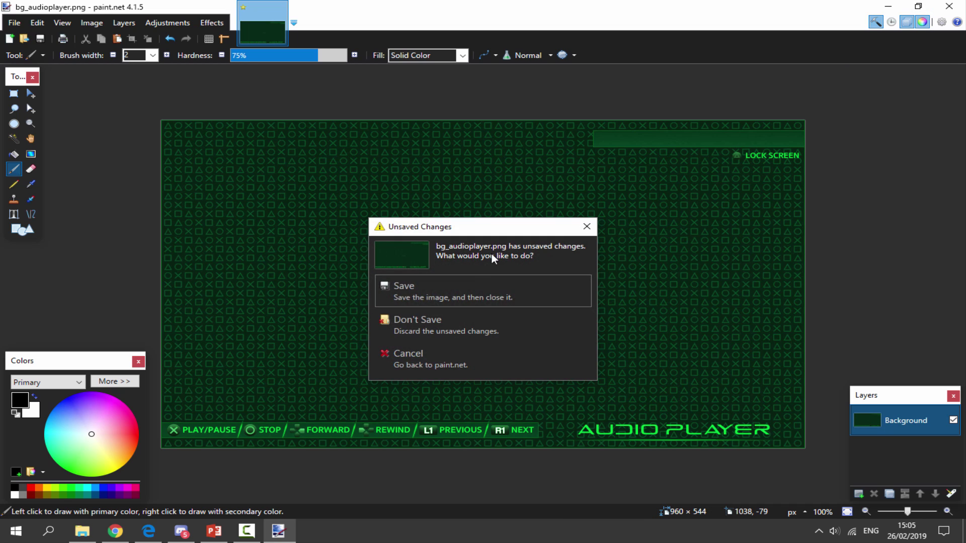
click(422, 288)
click(585, 365)
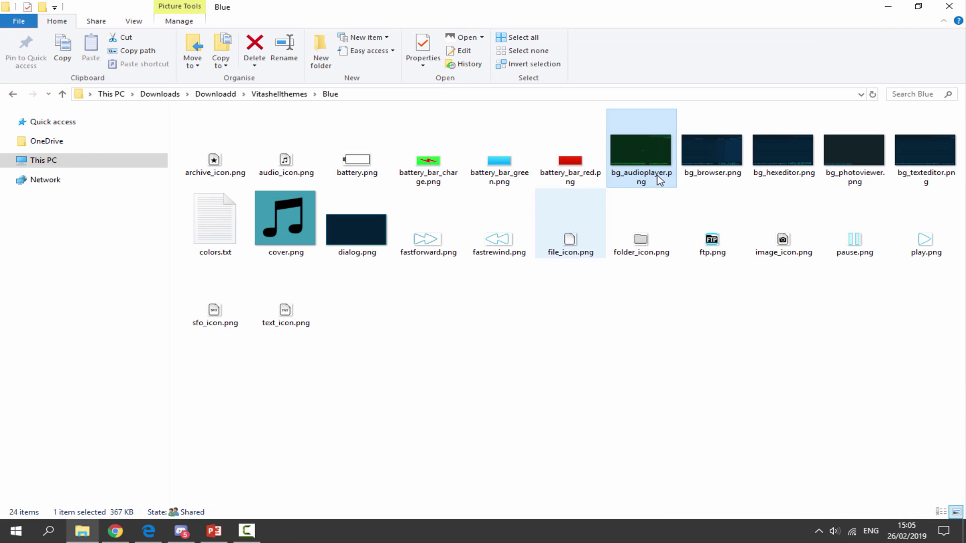
click(710, 169)
Open bg_browser.png in paint.net and apply the pasted -56 hue shift
right_click(713, 159)
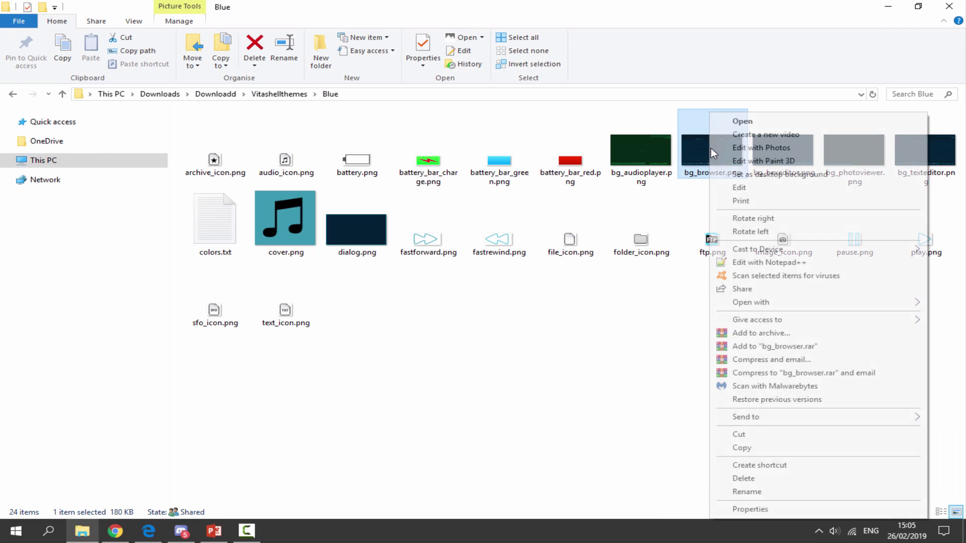
mouse_move(740, 305)
click(629, 330)
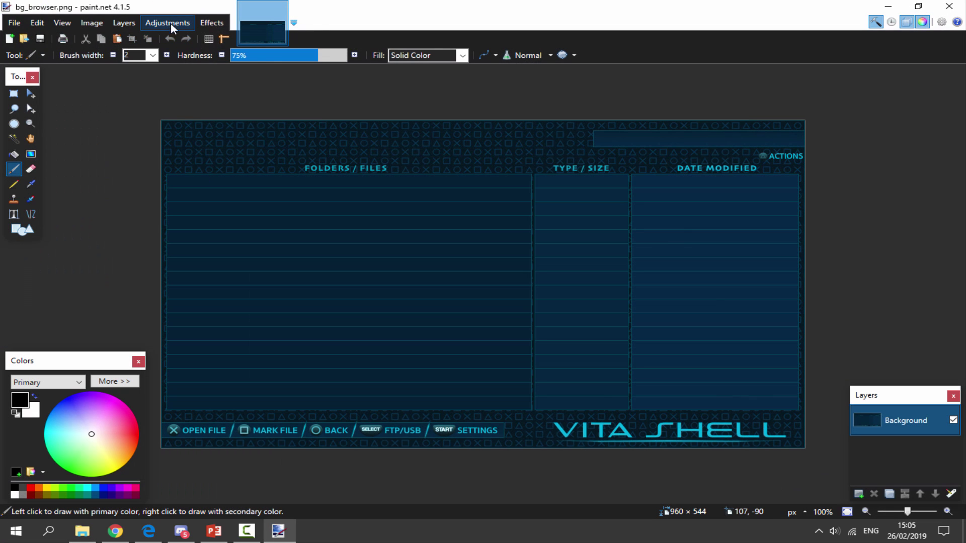
click(171, 23)
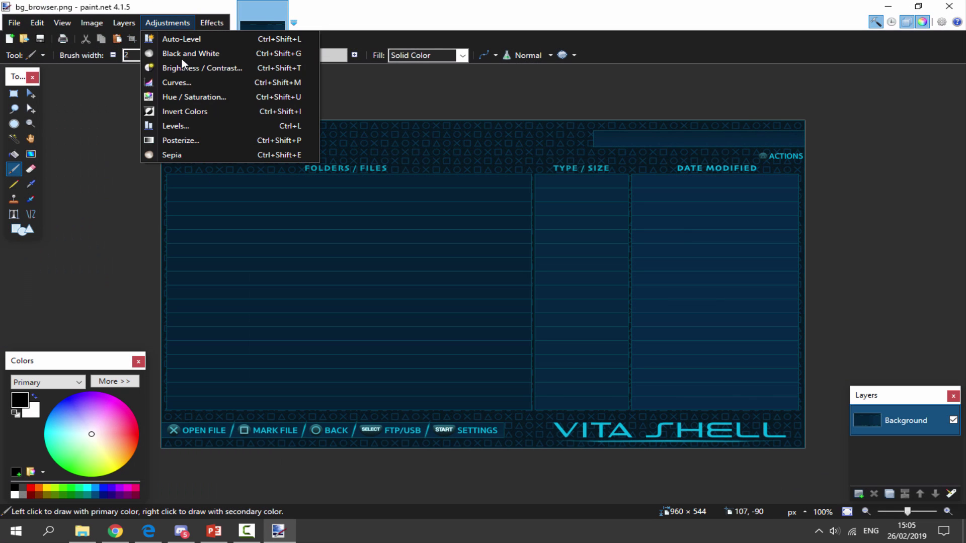
click(182, 95)
right_click(551, 229)
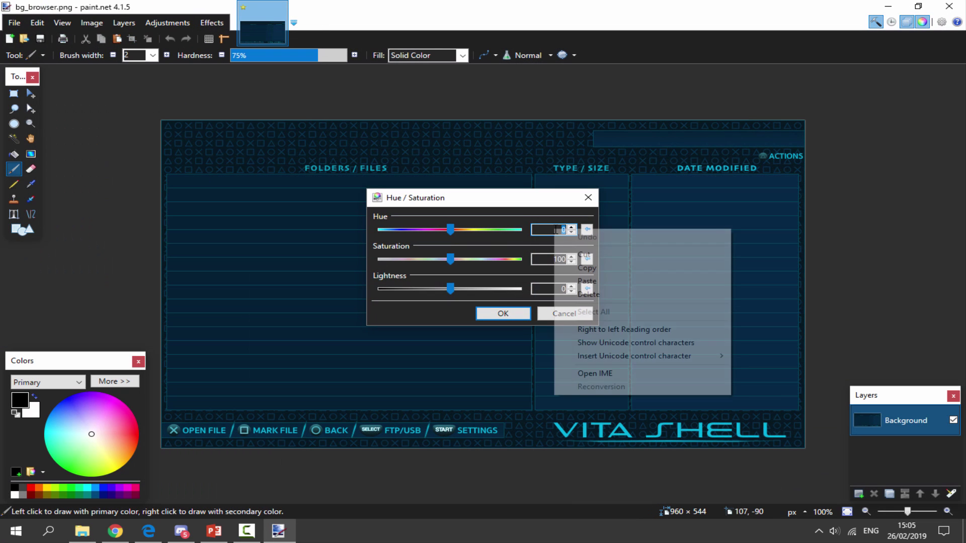
click(588, 281)
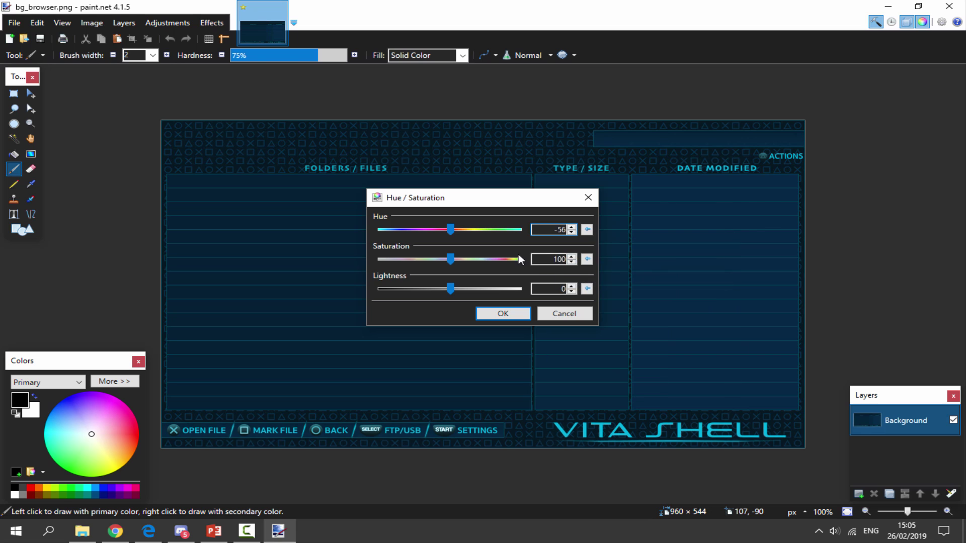
click(511, 312)
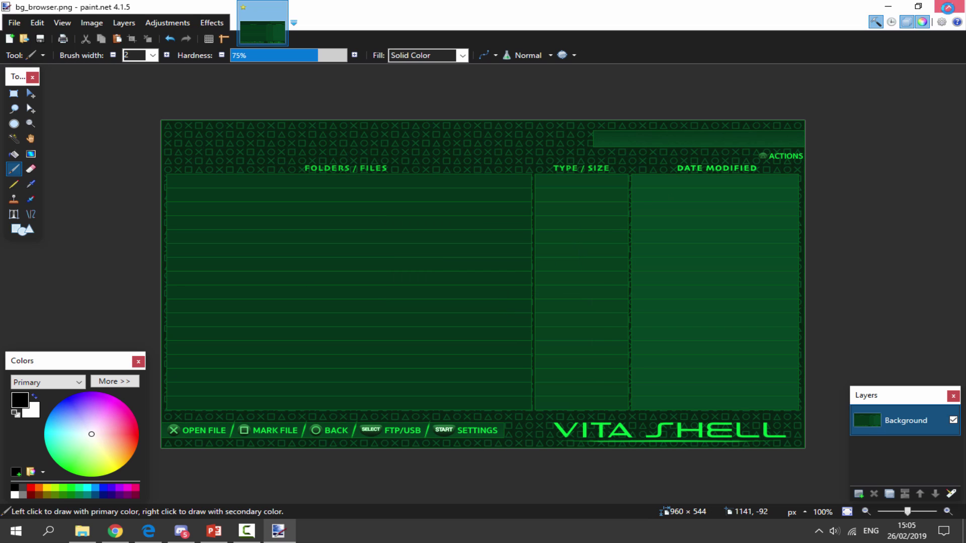
Close the image and save it over bg_browser.png
click(948, 7)
click(494, 282)
click(585, 361)
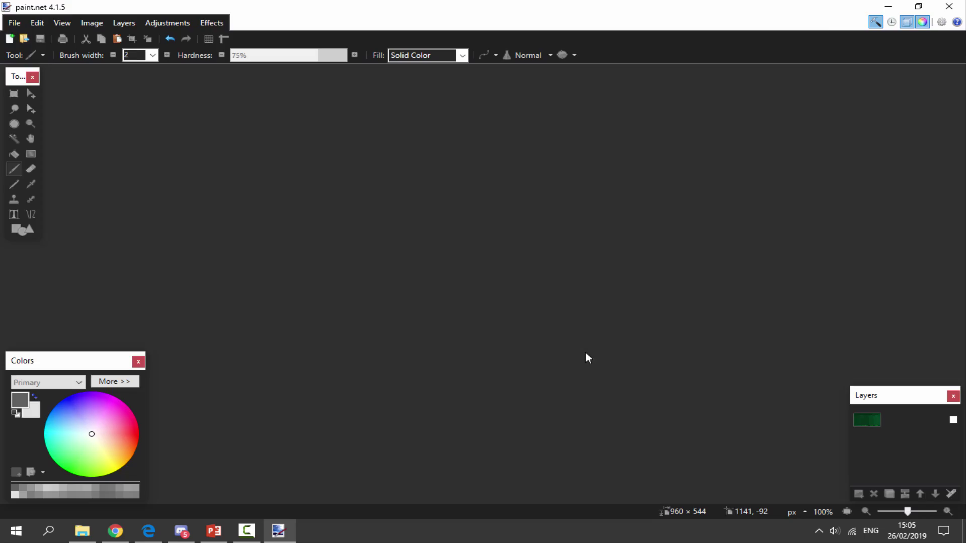
Close paint.net and compare dialog.png with the bg_audioplayer, bg_browser, bg_hexeditor, bg_photoviewer and bg_texteditor thumbnails
click(780, 170)
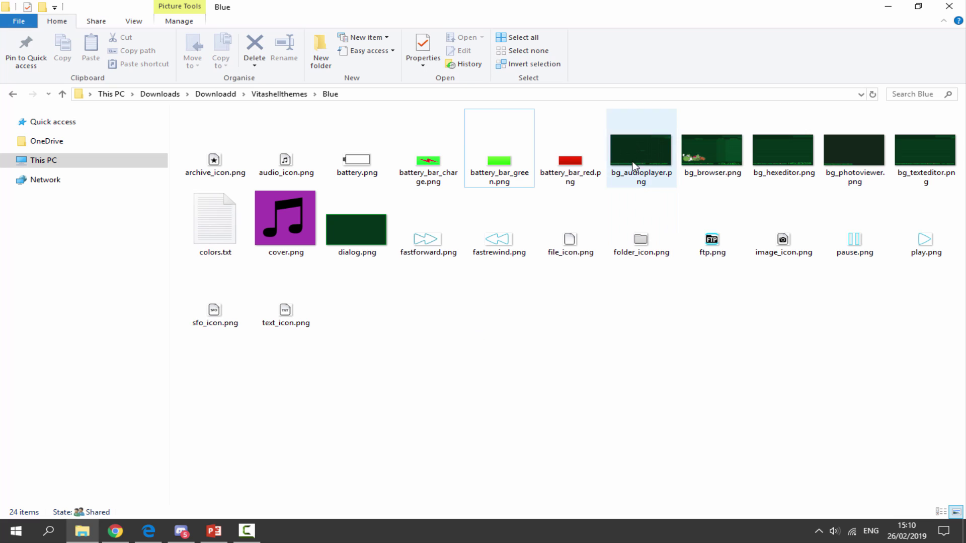
click(348, 228)
click(638, 152)
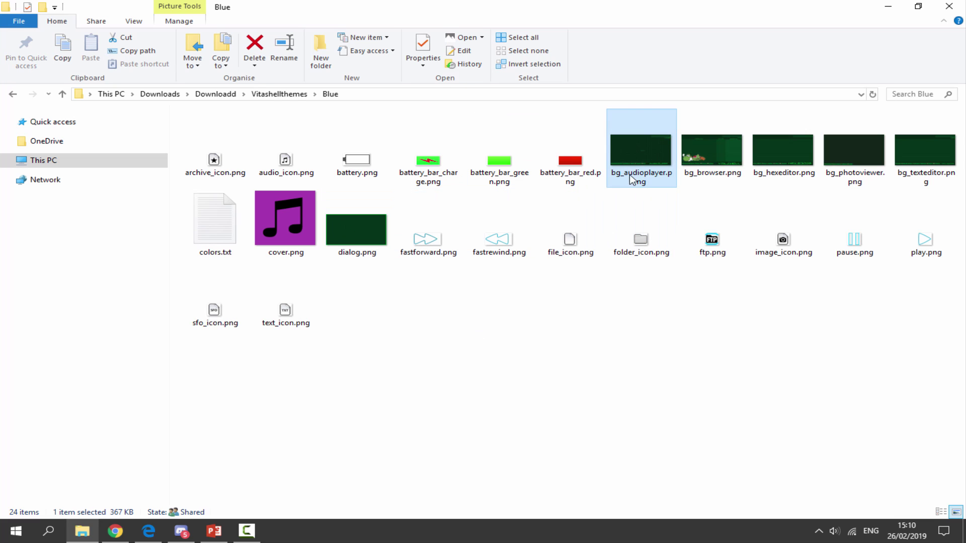
click(705, 153)
click(774, 150)
click(856, 162)
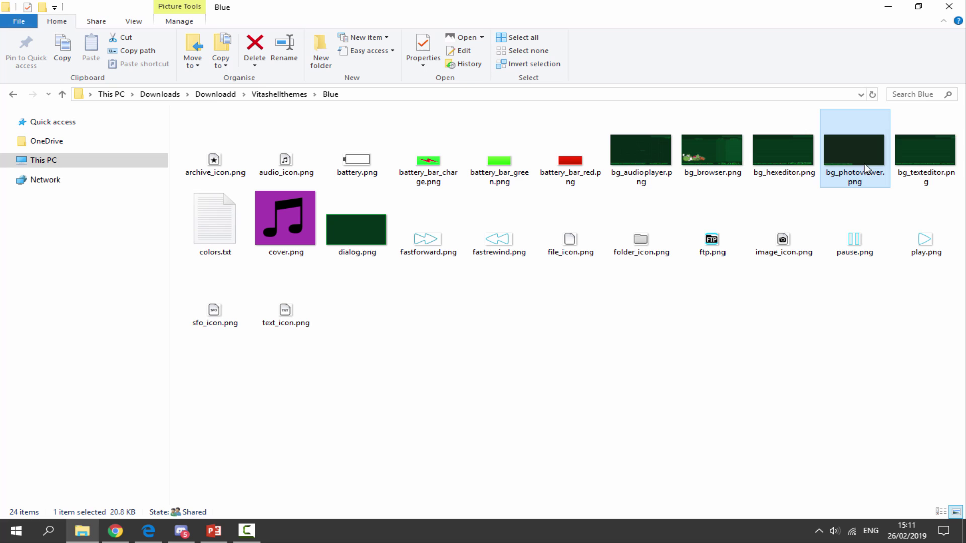
click(911, 152)
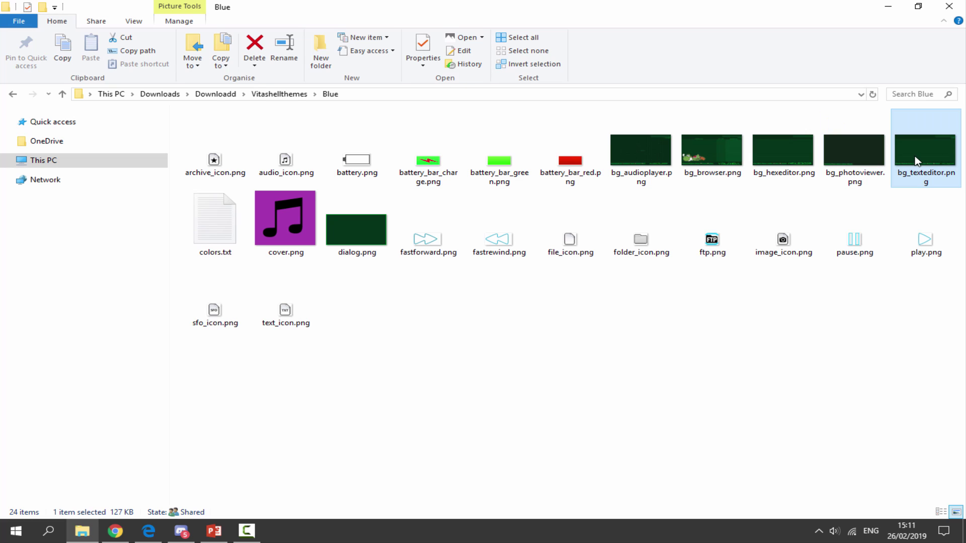
click(860, 152)
click(703, 153)
click(641, 157)
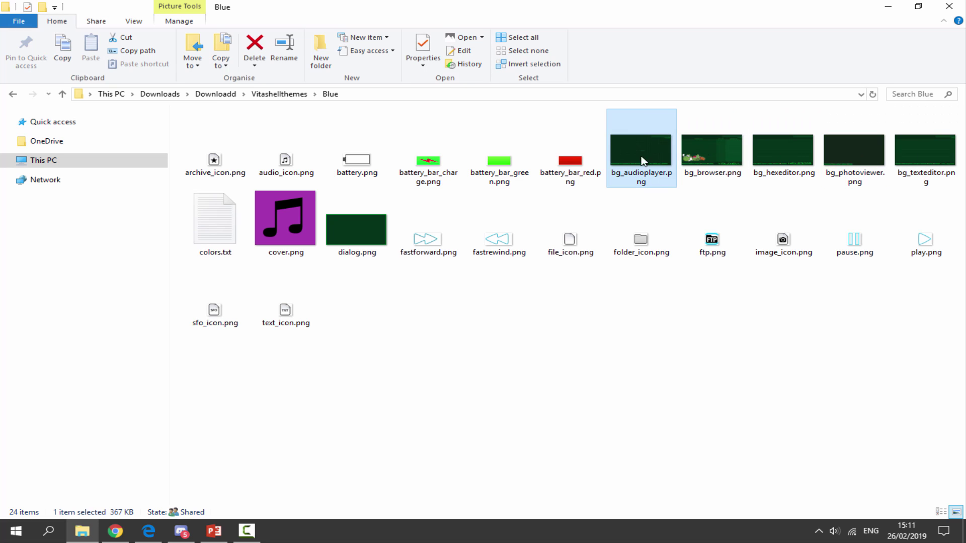
click(368, 233)
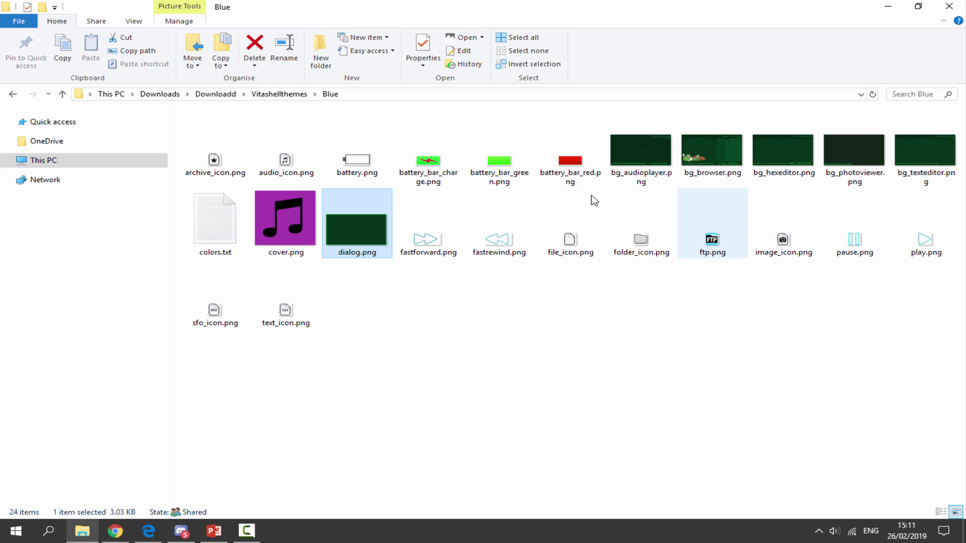
click(698, 159)
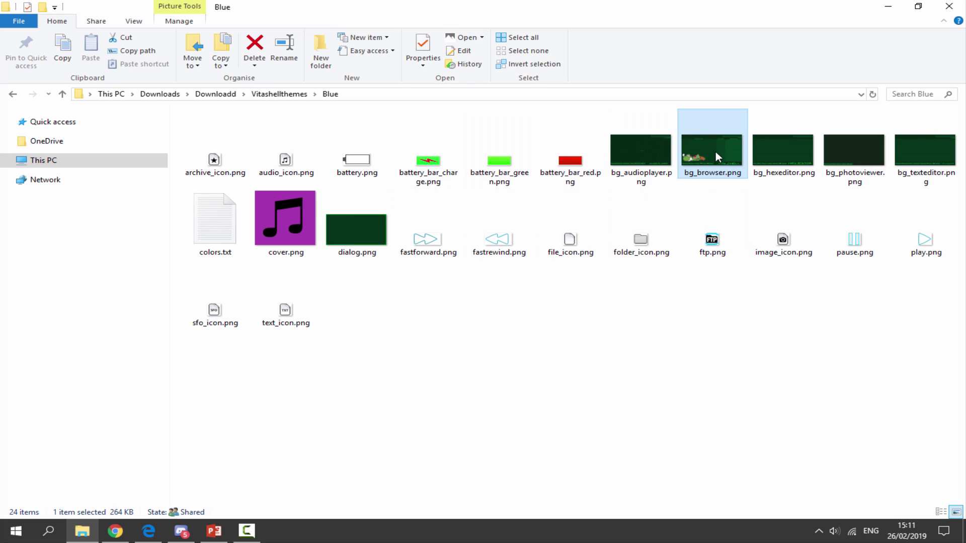
right_click(714, 155)
click(646, 345)
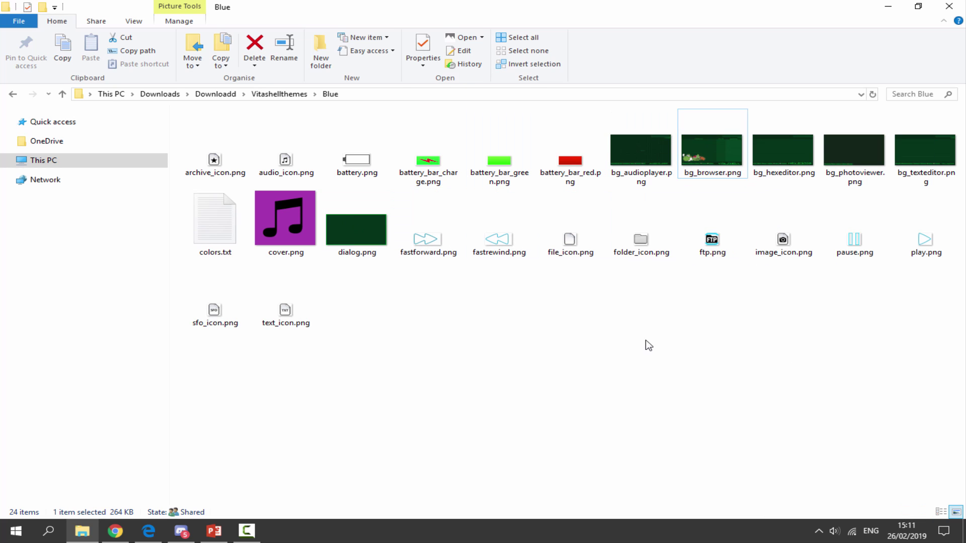
right_click(707, 164)
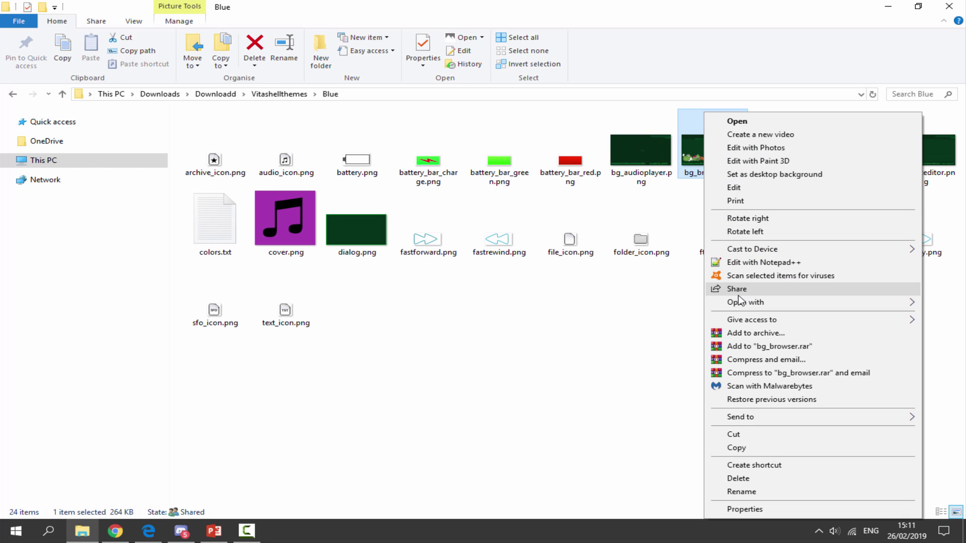
mouse_move(732, 304)
click(561, 330)
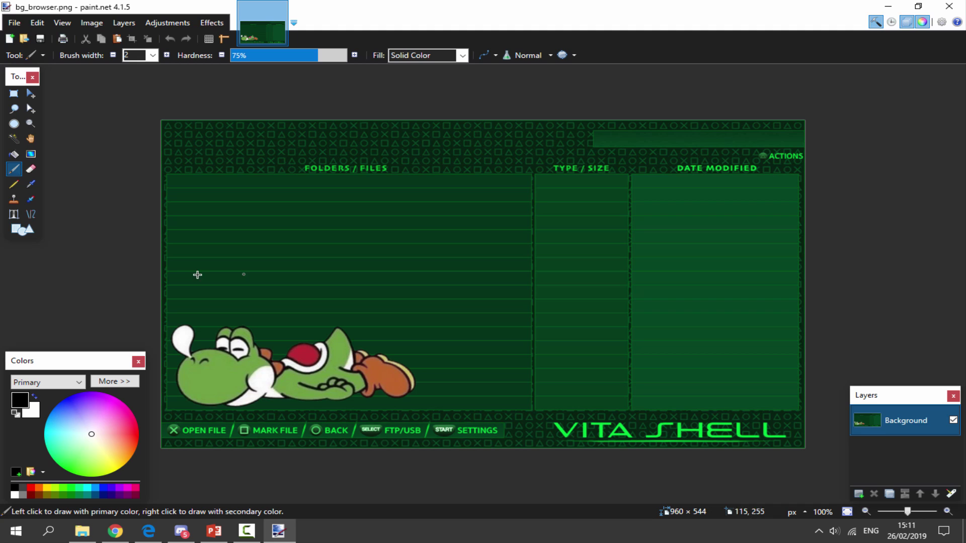
click(948, 6)
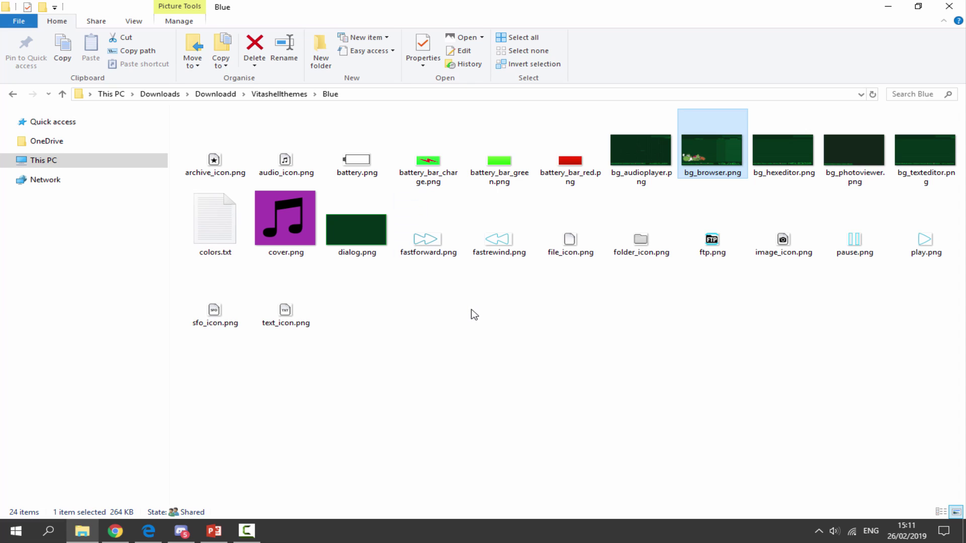
View the green bg_audioplayer.png in Photos, then return to the Downloadd folder
double_click(639, 154)
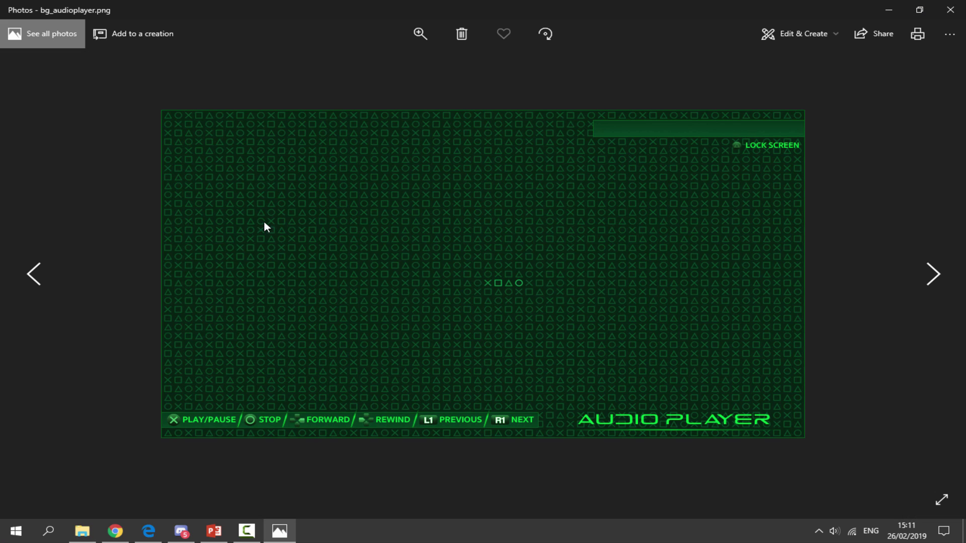
click(950, 9)
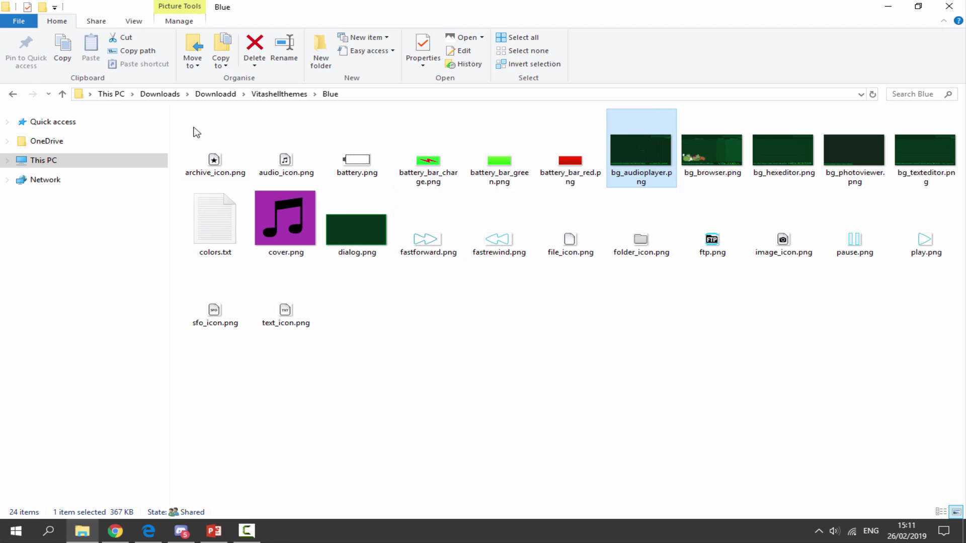
click(216, 95)
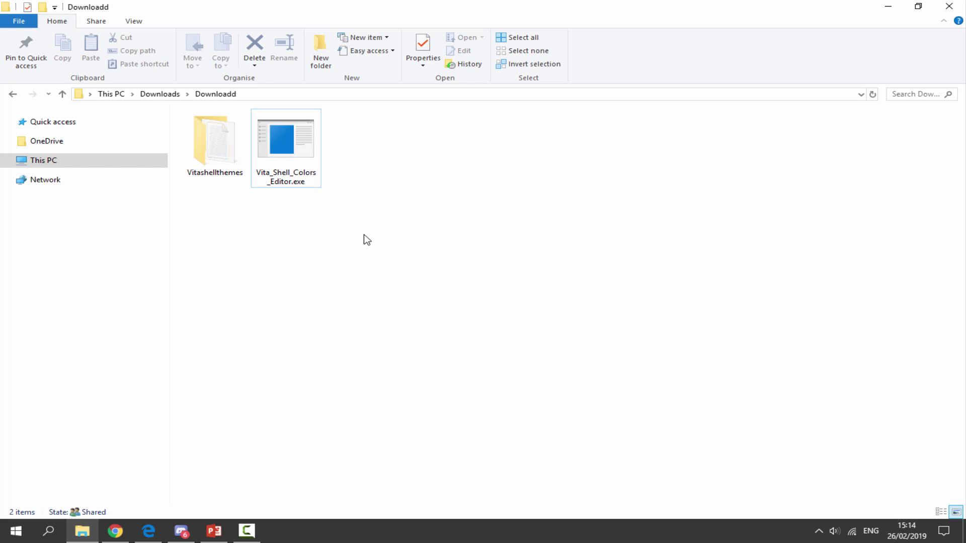
Run Vita_Shell_Colors_Editor.exe from the Downloadd folder
double_click(305, 182)
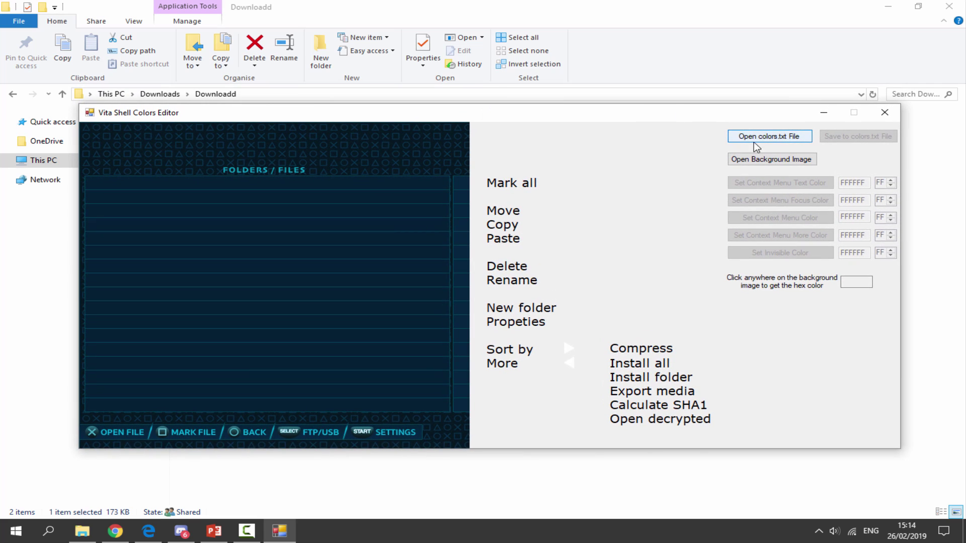
Load colors.txt from the Vitashellthemes > Blue folder into the Colors Editor
click(773, 139)
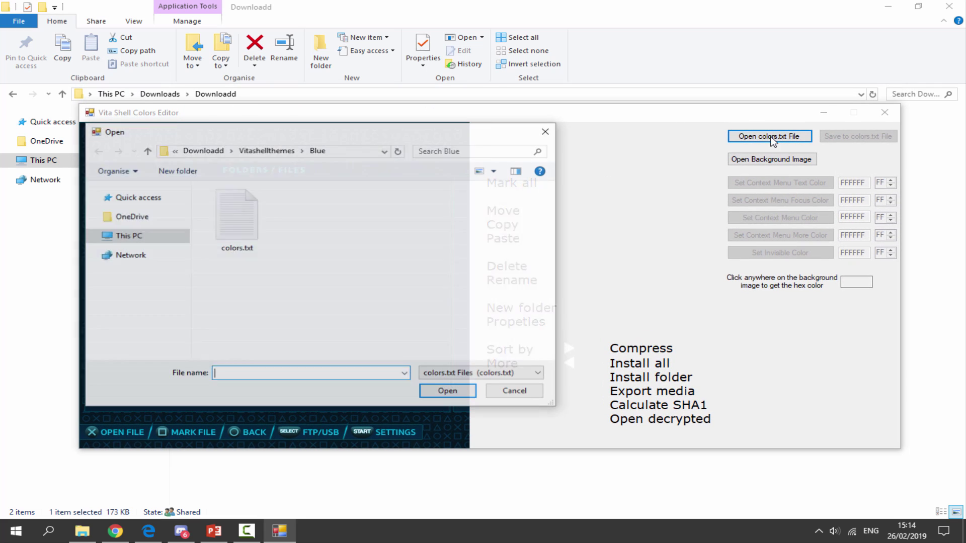
click(266, 151)
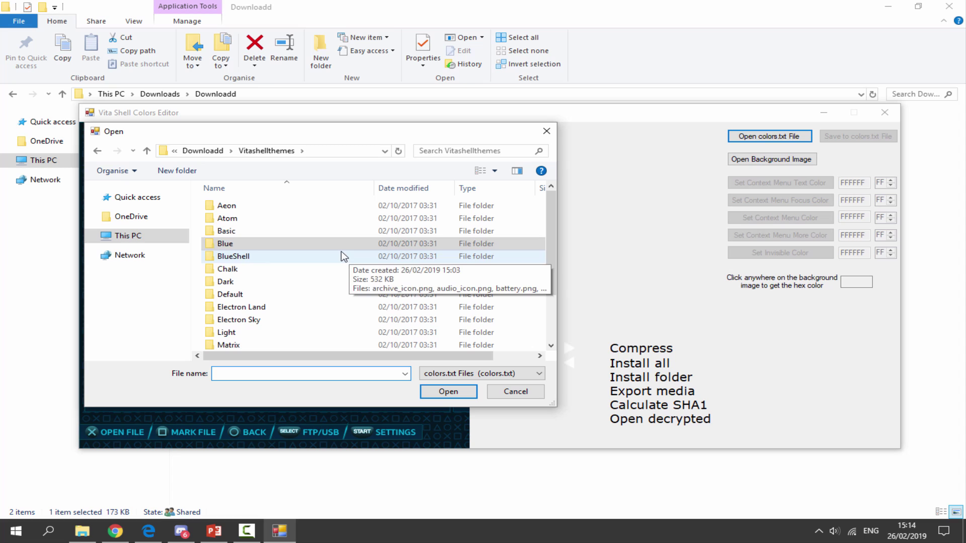
double_click(232, 248)
click(234, 254)
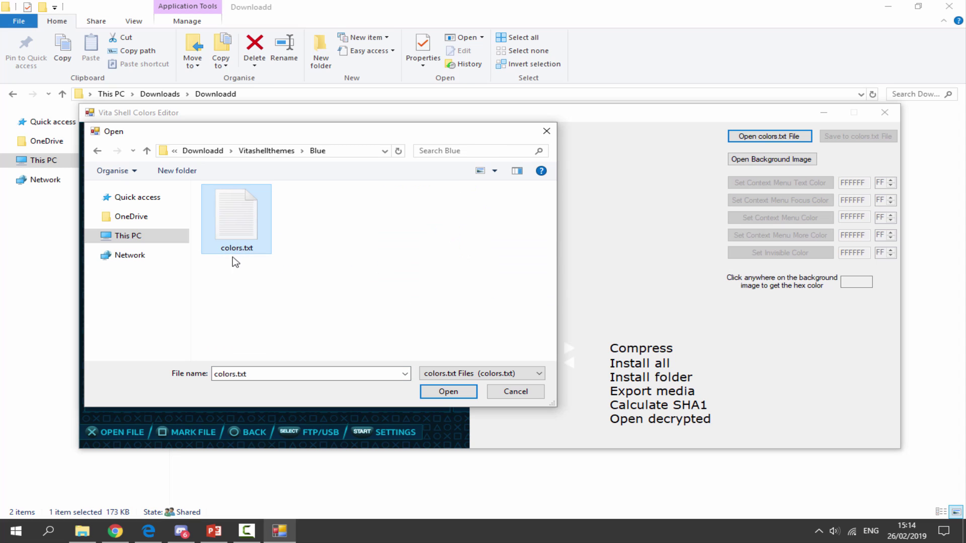
click(448, 391)
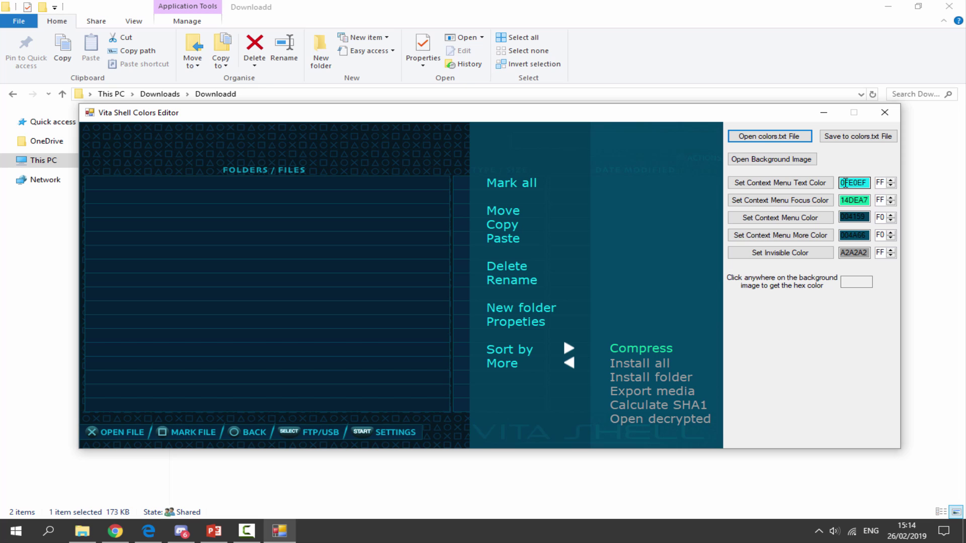
Set the context menu text colour to the blue shade 2765D8
click(773, 187)
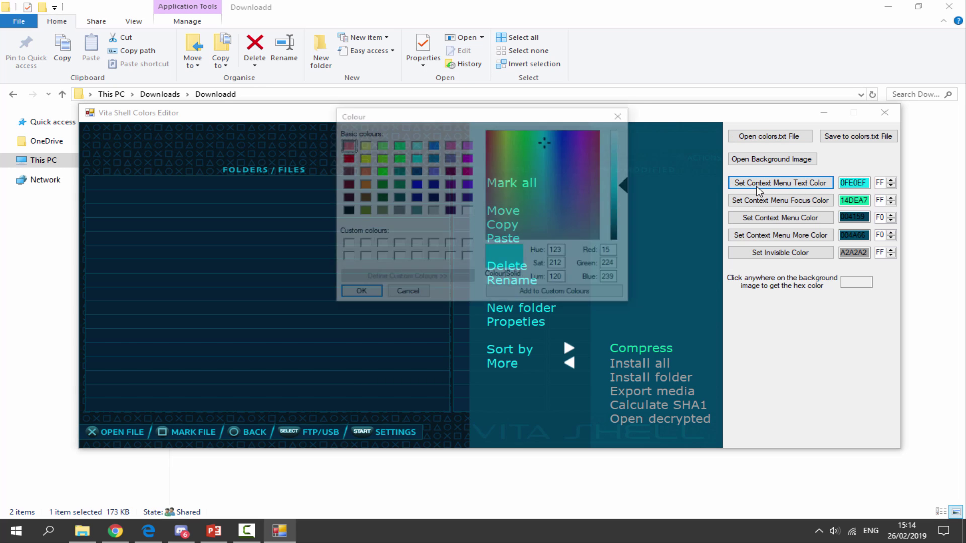
drag(512, 117, 364, 136)
drag(405, 163, 415, 187)
click(213, 312)
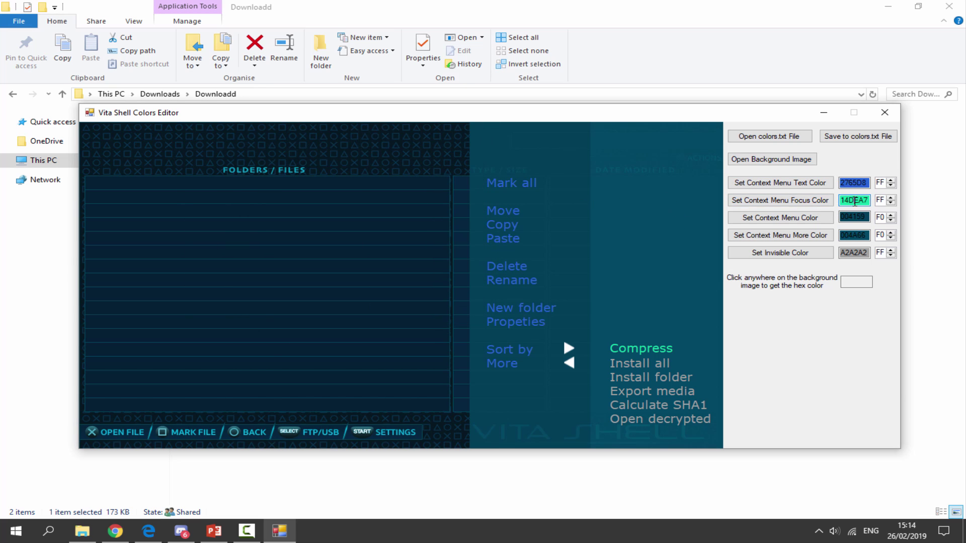
Set the context menu focus colour to purple DB89F5, starting from pink
click(794, 202)
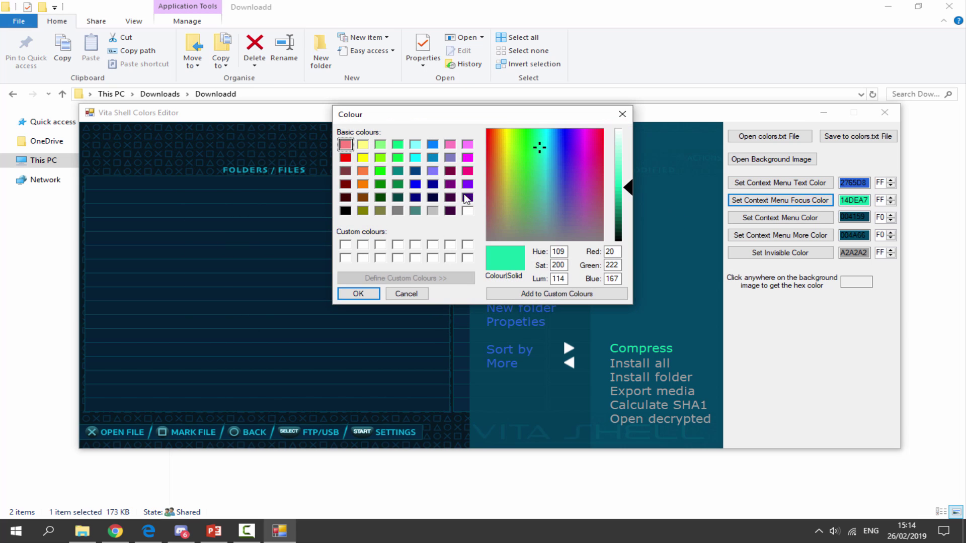
click(450, 145)
drag(575, 162, 581, 149)
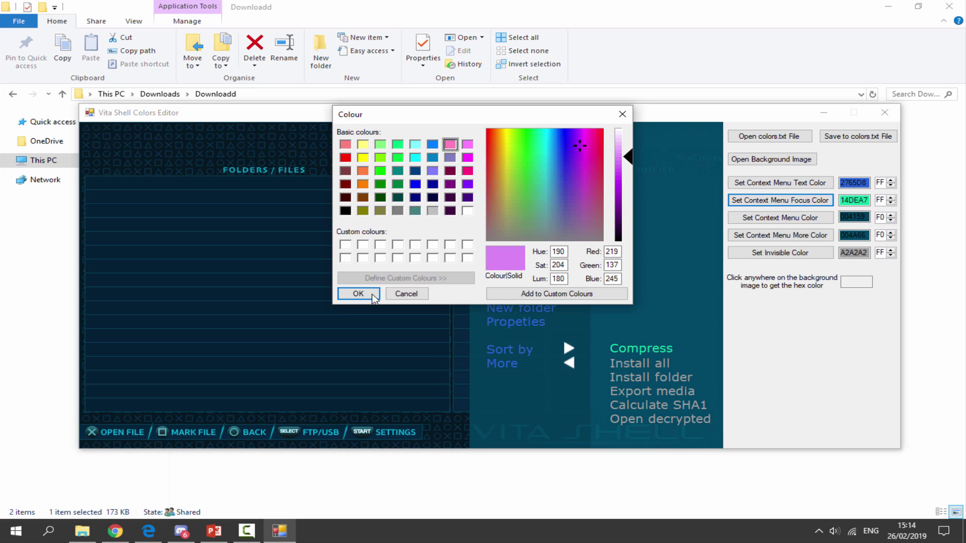
click(358, 294)
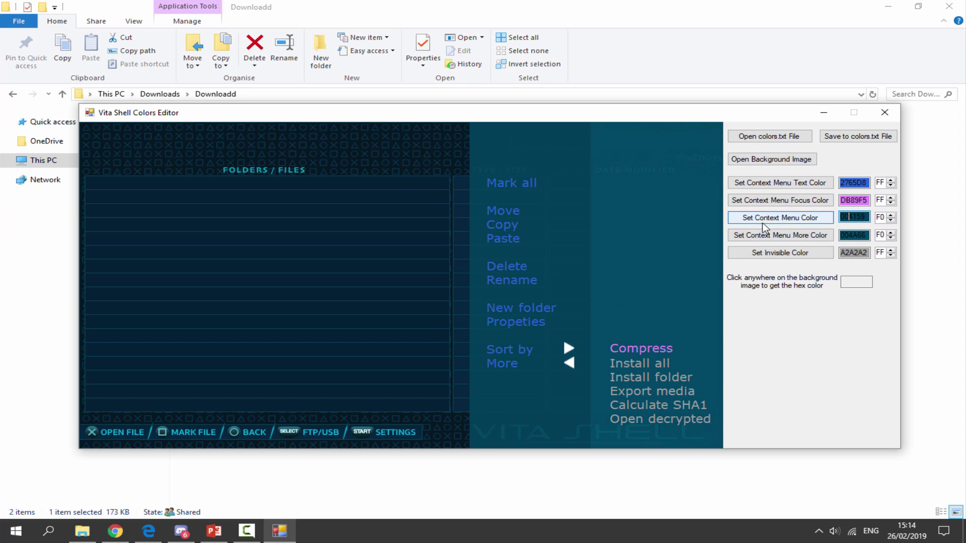
Adjust the context menu more colour value and save the colours to colors.txt
click(853, 236)
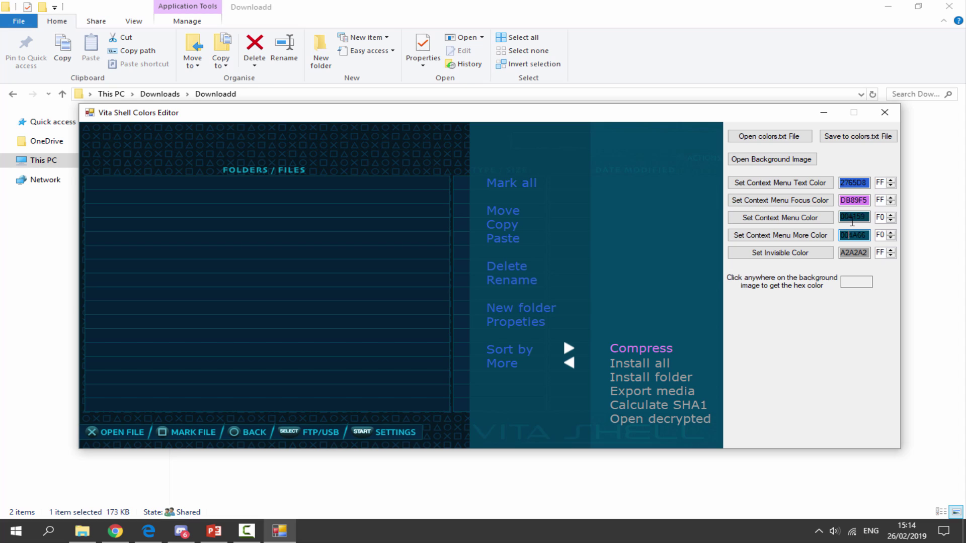
click(807, 240)
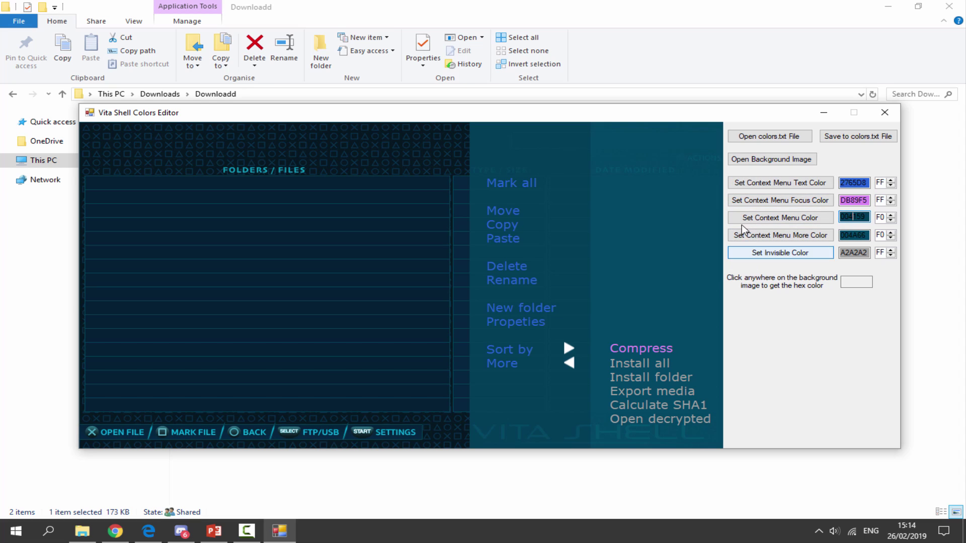
click(839, 142)
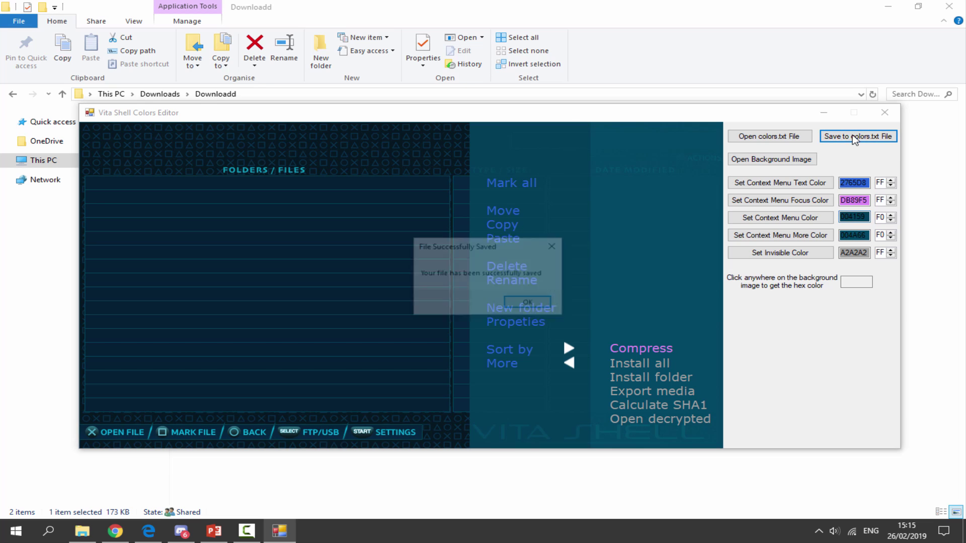
click(530, 303)
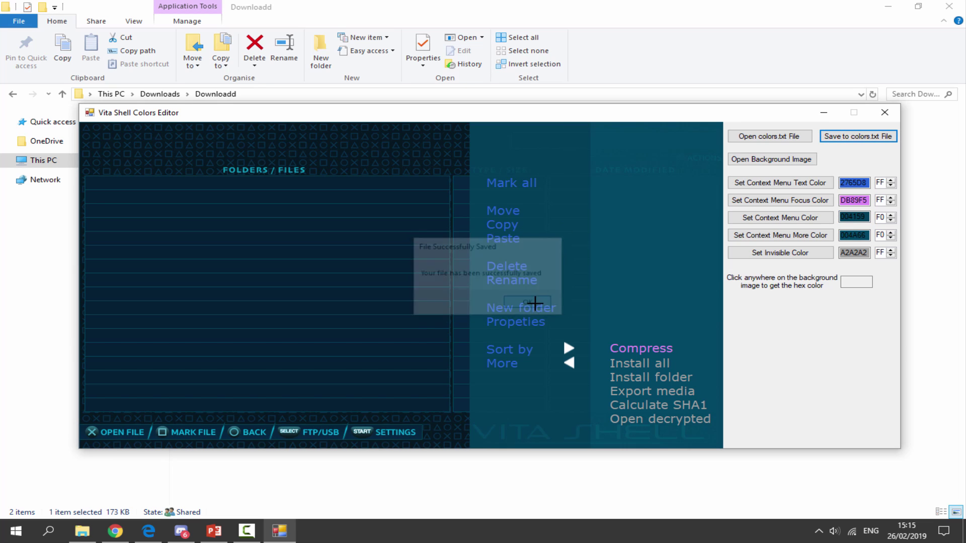
Change the context menu text colour to purple 5353A6 and close the editor
click(804, 182)
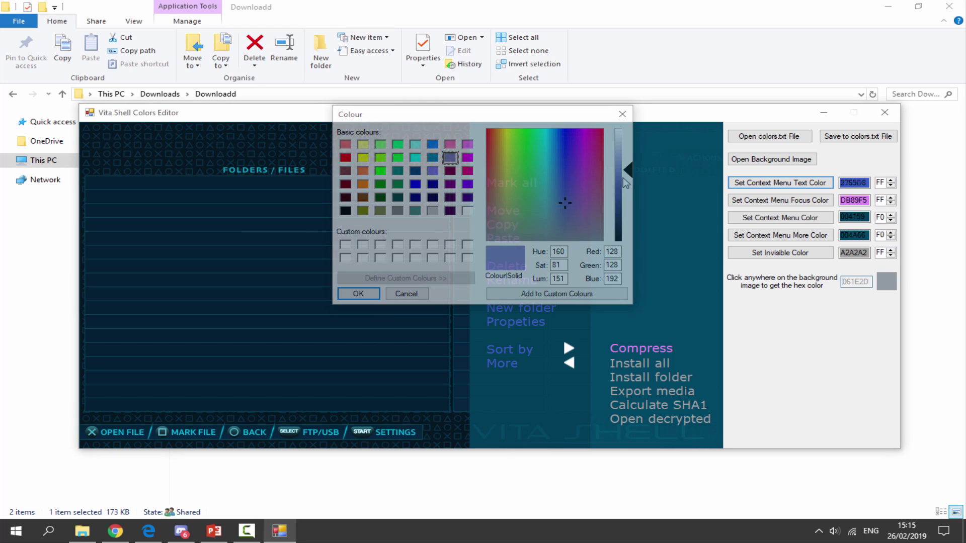
click(358, 293)
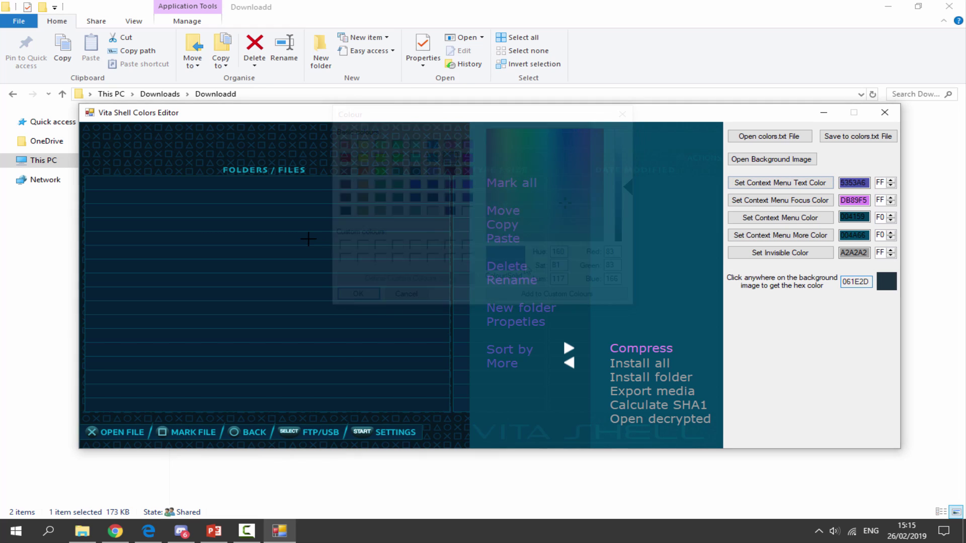
click(884, 112)
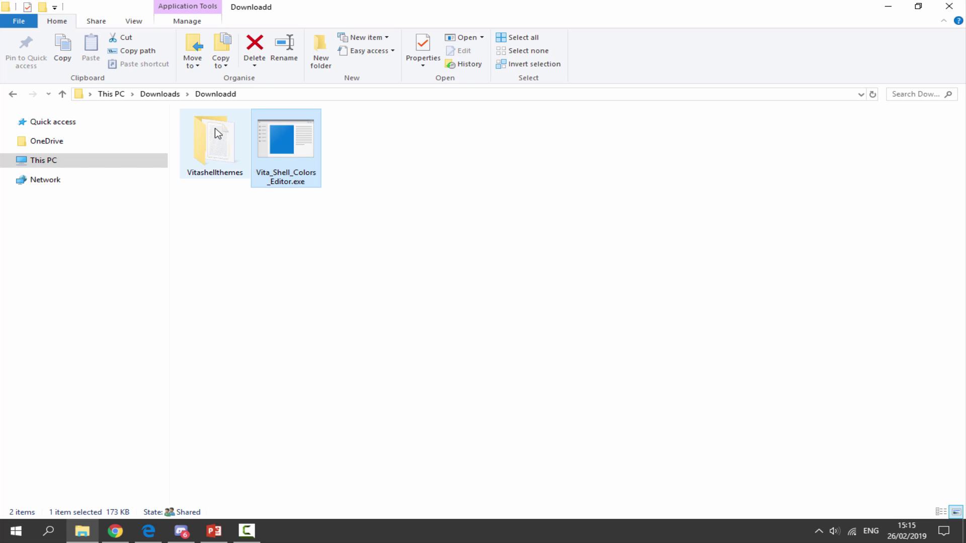
Rename the Blue theme folder in Vitashellthemes to 'Yoshi Theme'
double_click(215, 135)
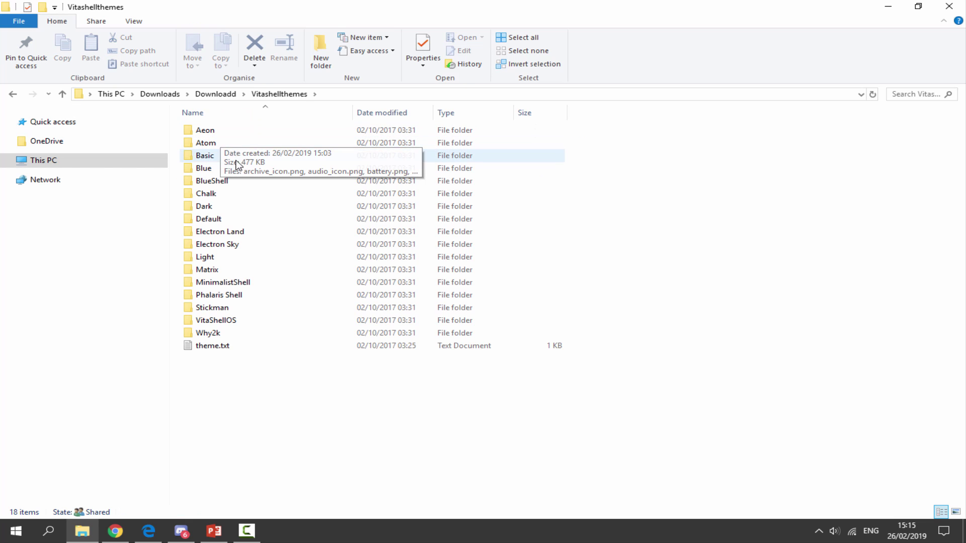
click(236, 171)
double_click(245, 169)
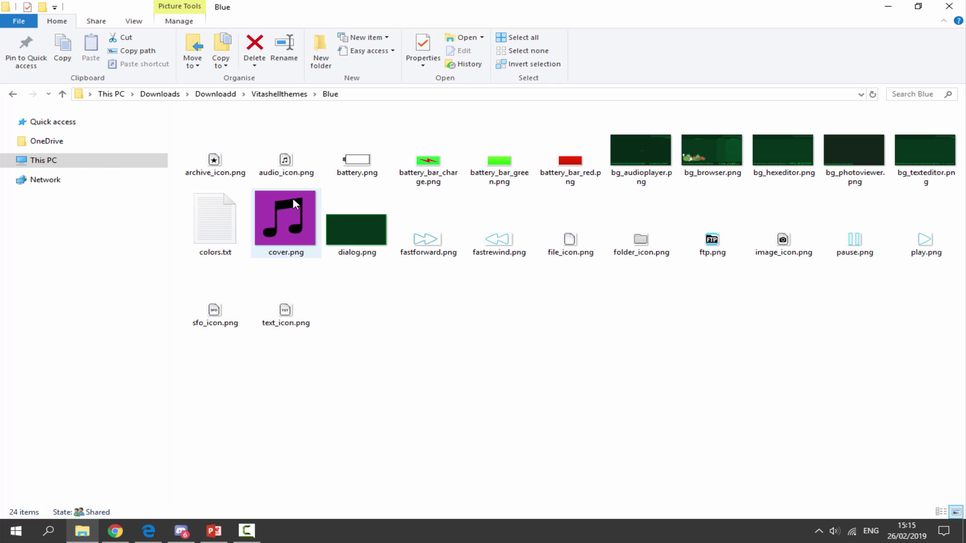
click(12, 95)
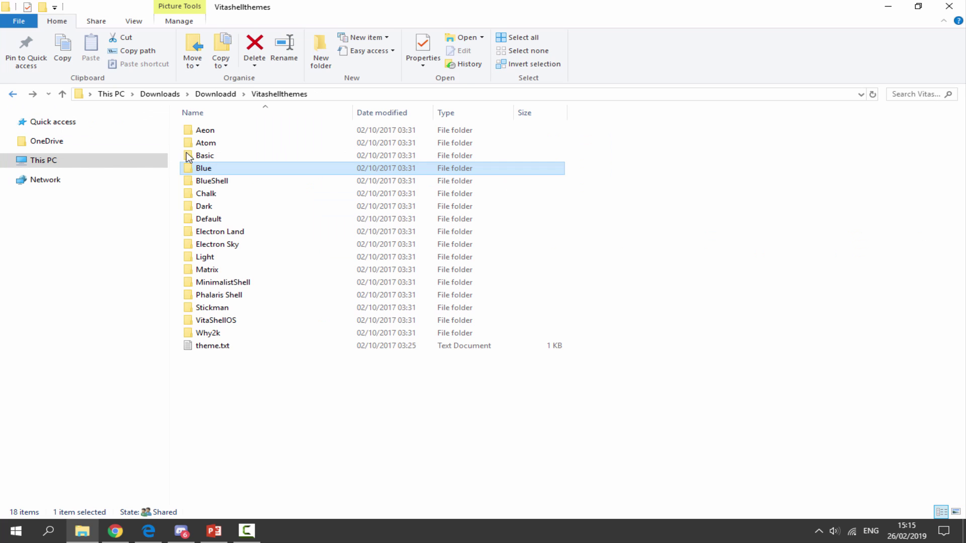
right_click(218, 170)
click(257, 491)
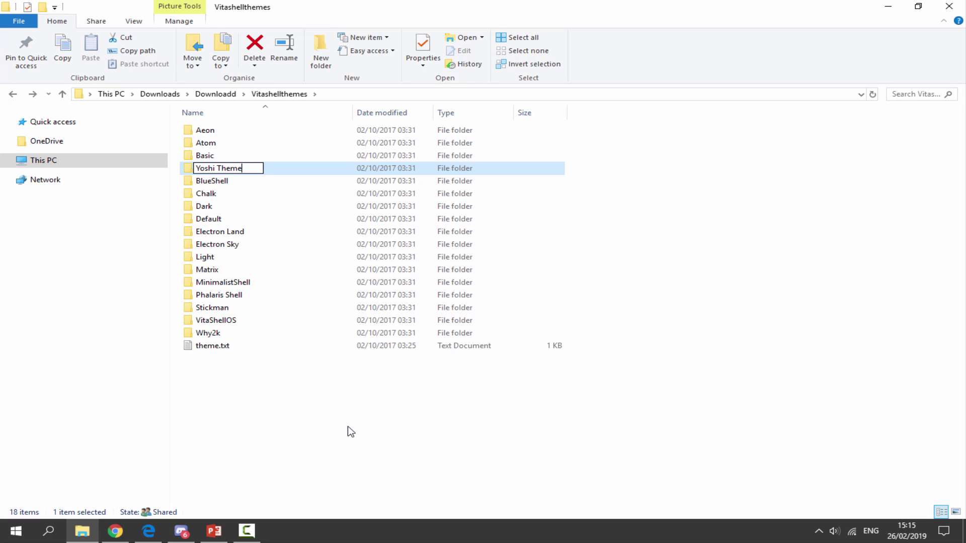
text(Yoshi Theme)
key(Return)
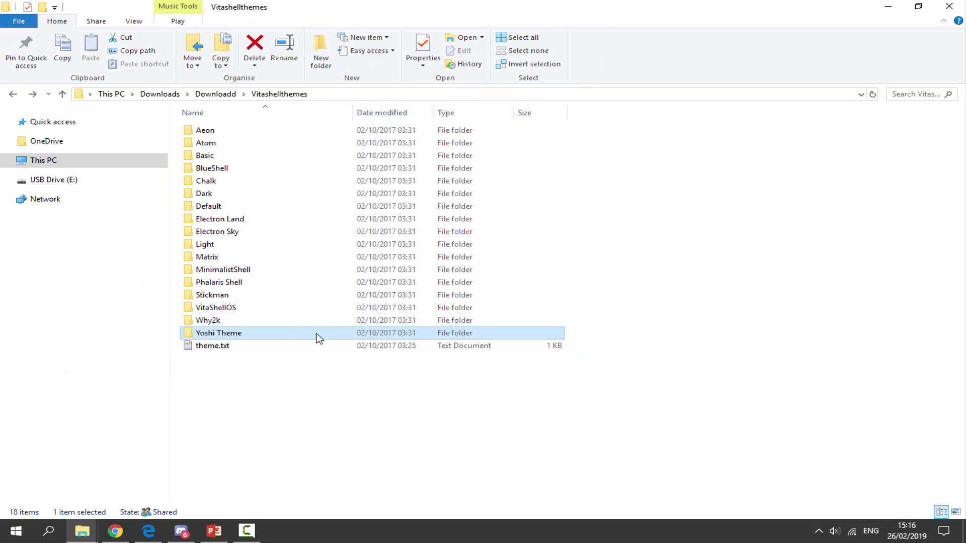
Copy the Yoshi Theme folder into VitaShell\theme on USB Drive (E:)
right_click(293, 340)
click(338, 446)
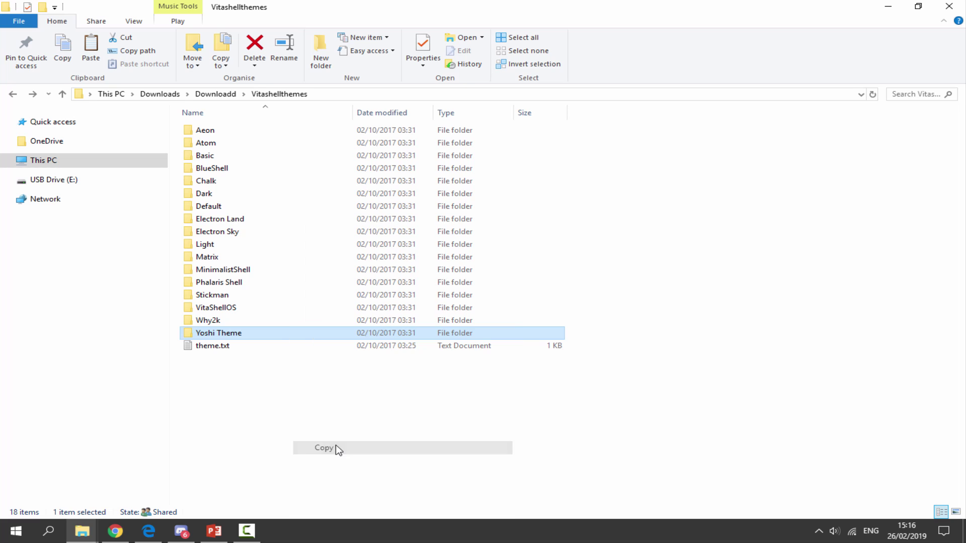
mouse_move(88, 526)
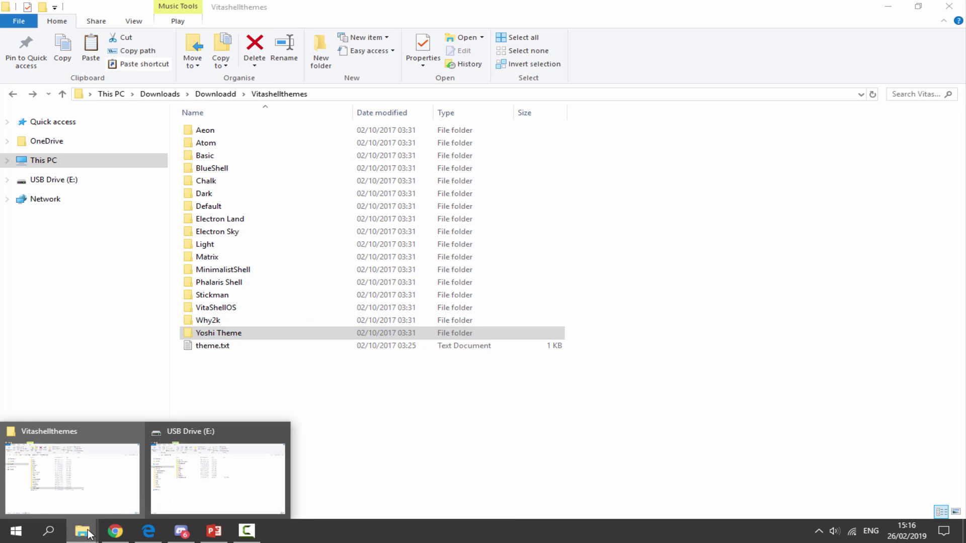
click(199, 475)
double_click(215, 244)
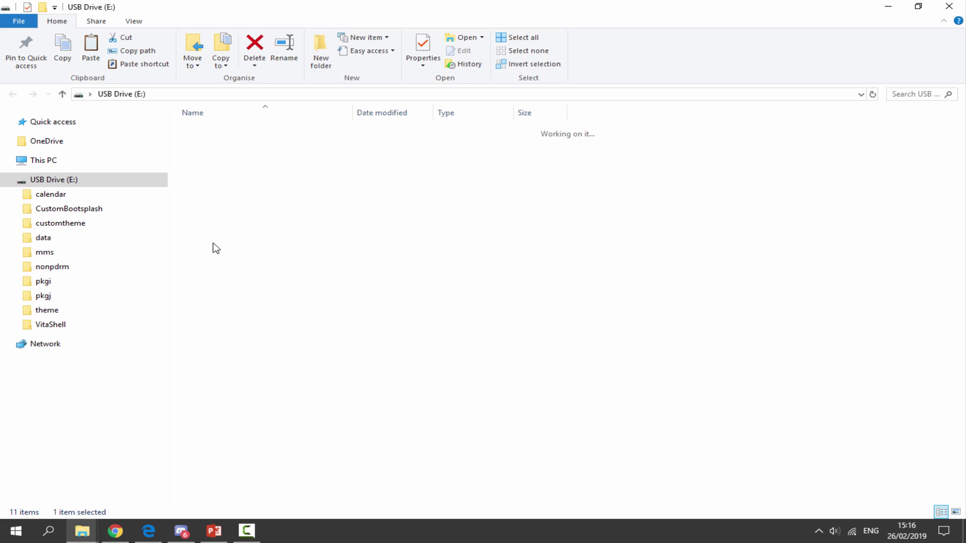
double_click(208, 195)
right_click(250, 205)
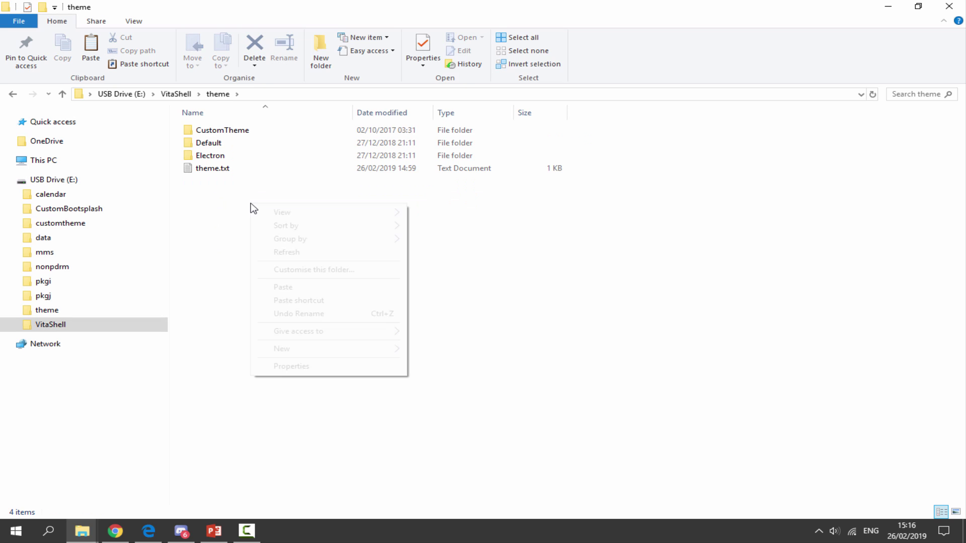
click(291, 287)
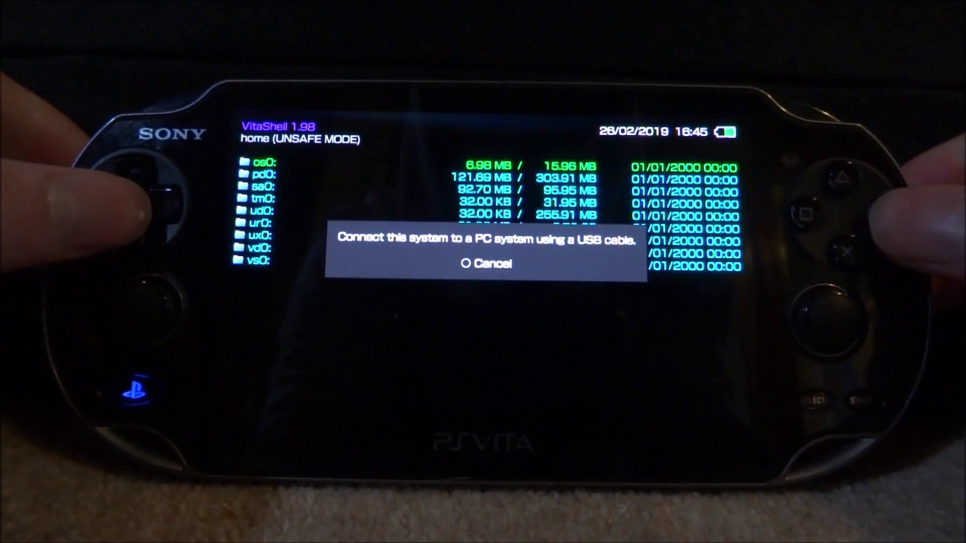
End the USB connection and set VitaShell's theme setting to Yoshi Theme
key(Escape)
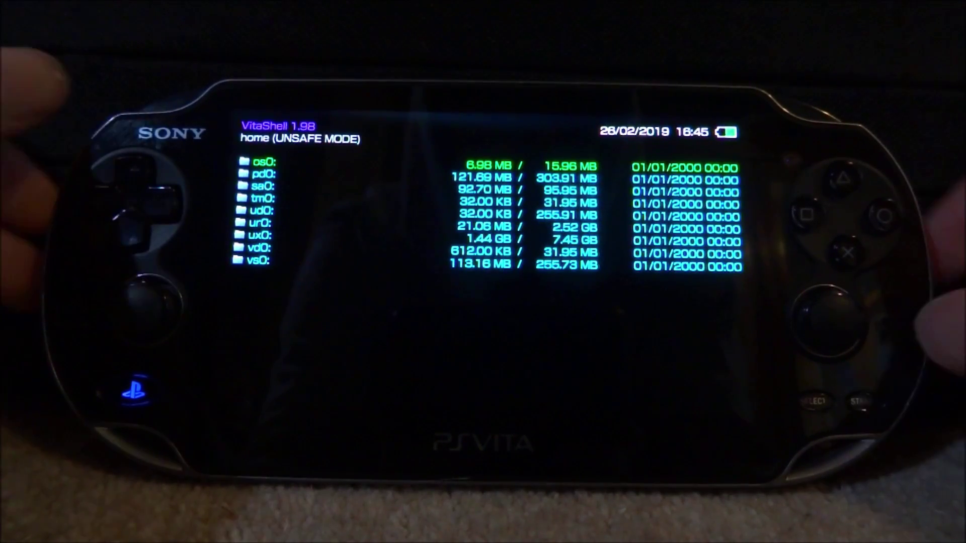
key(Return)
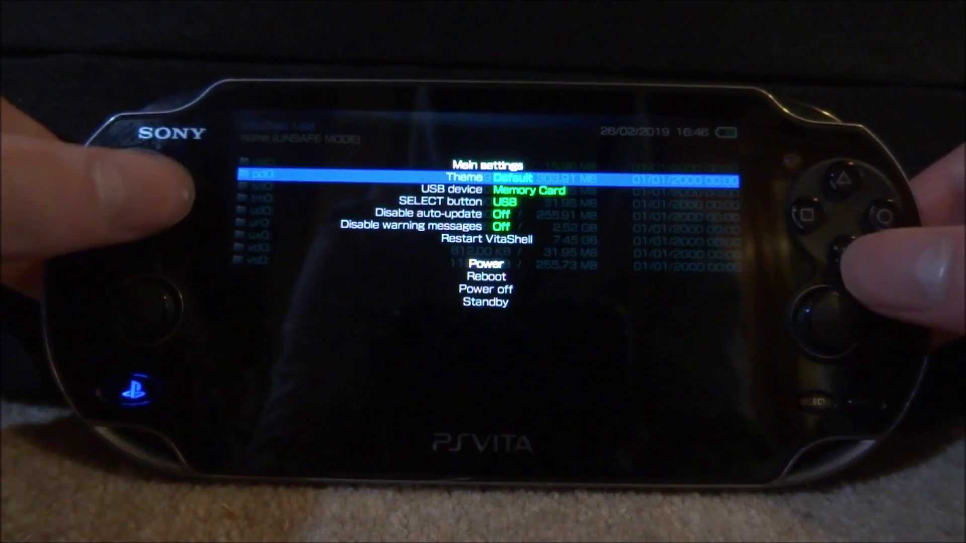
key(Right)
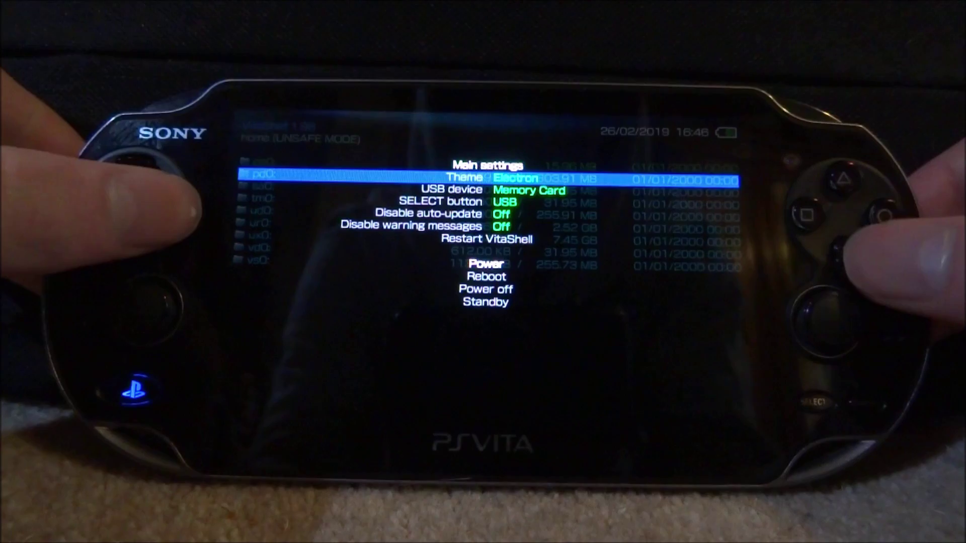
key(Right)
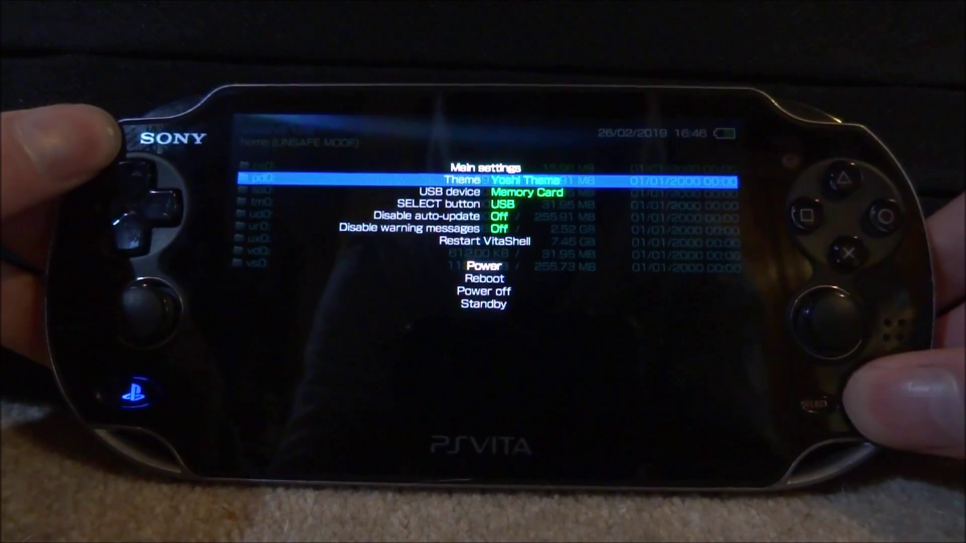
key(Escape)
Close VitaShell's LiveArea page and relaunch VitaShell to apply the theme
key(super)
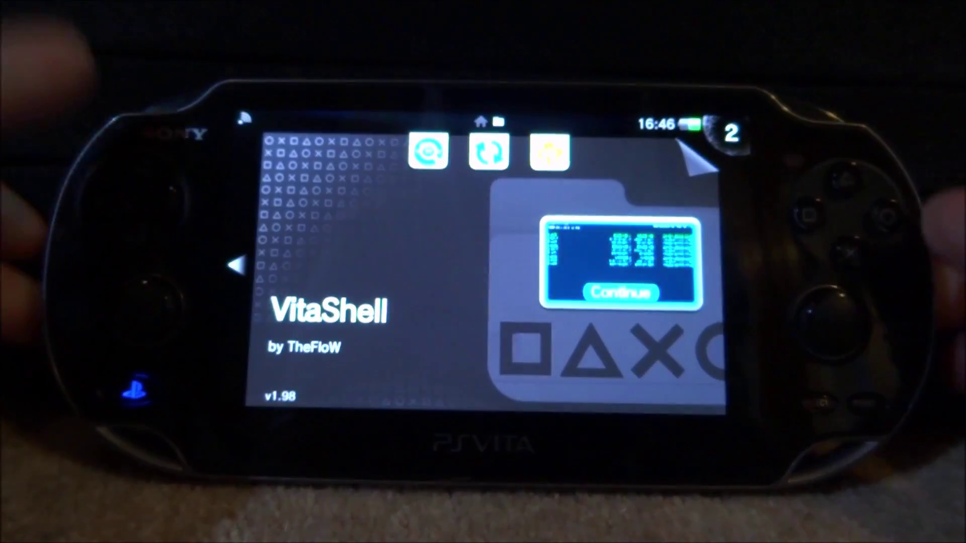
drag(697, 156, 503, 327)
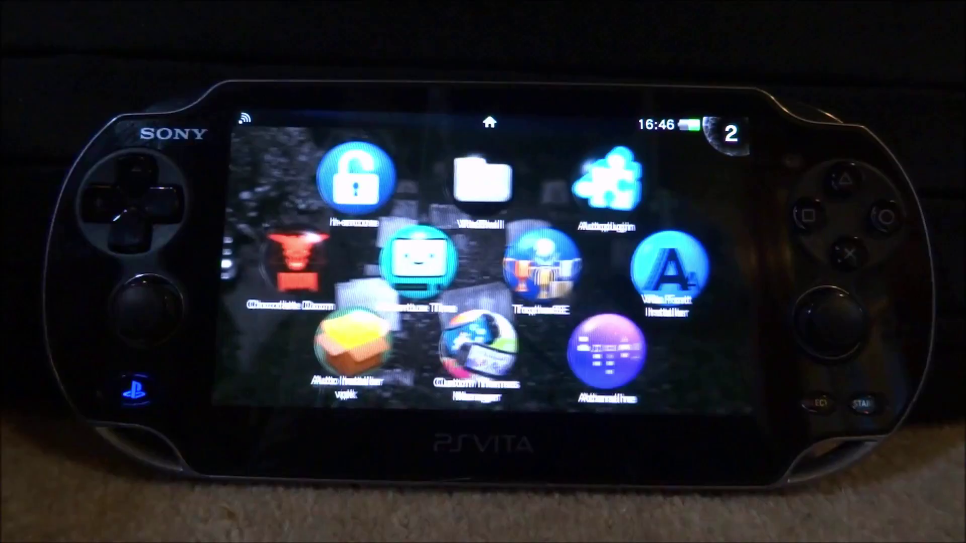
click(498, 176)
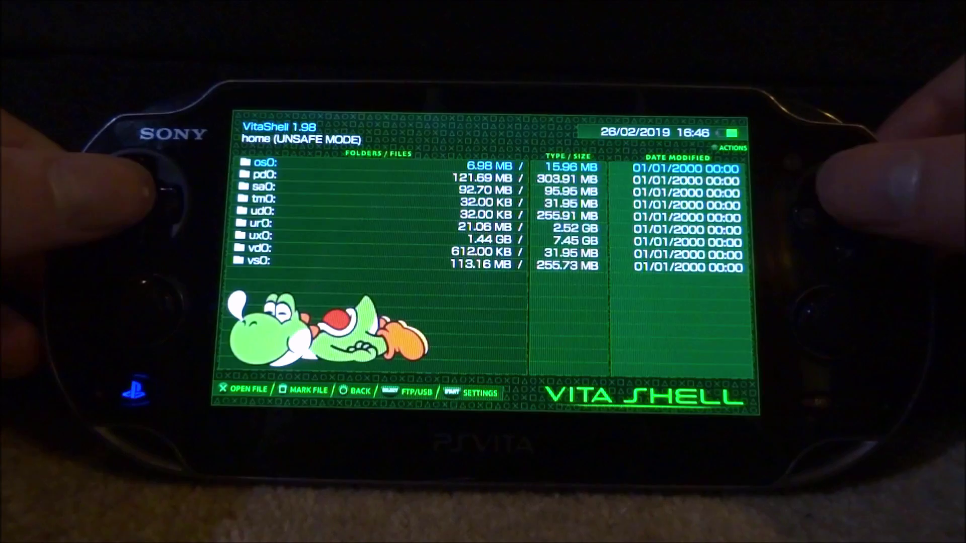
Open and leave the pd0: and tm0: drives in the Yoshi-themed VitaShell
key(Down)
key(Return)
key(Escape)
key(Down)
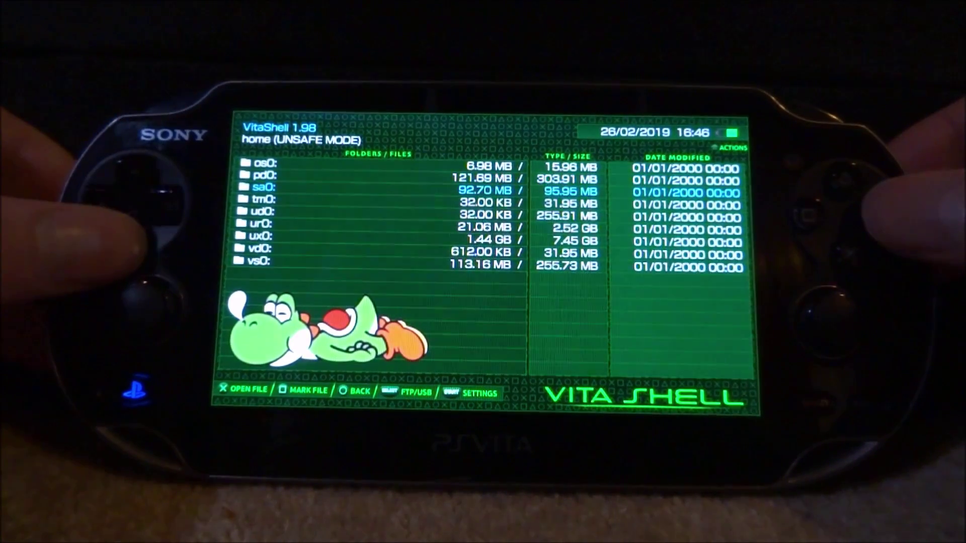
key(Down)
key(Return)
key(Escape)
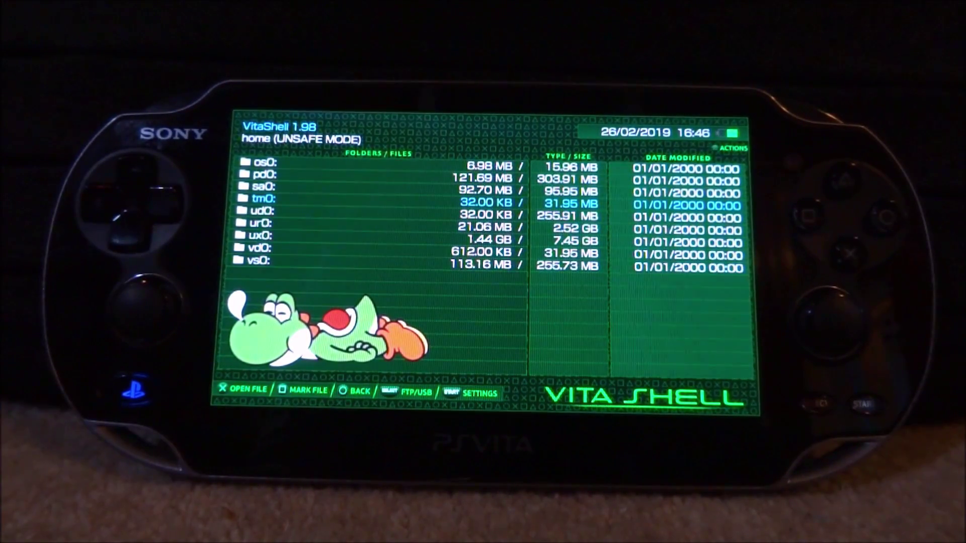
Close VitaShell via LiveArea, relaunch it, and open and close its main settings
key(Menu)
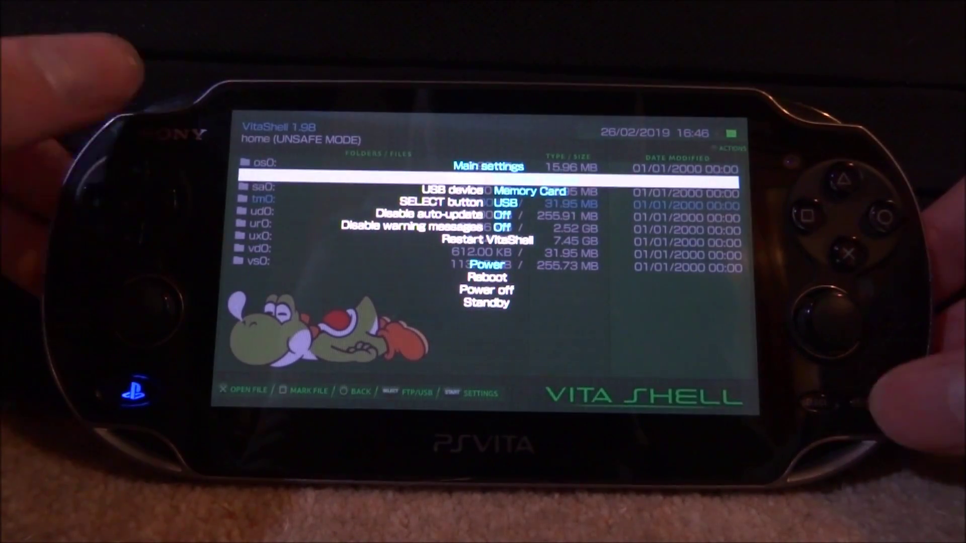
key(Escape)
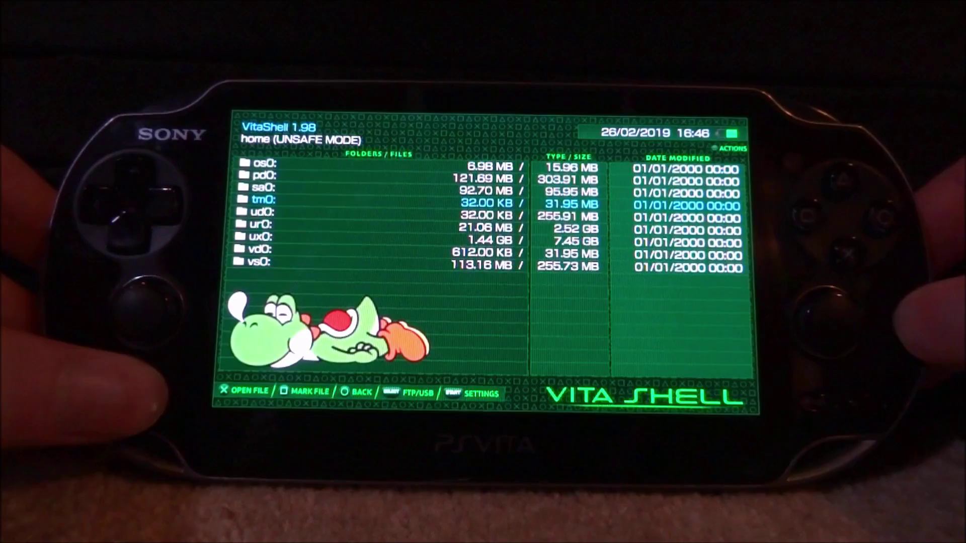
key(super)
drag(692, 150, 553, 302)
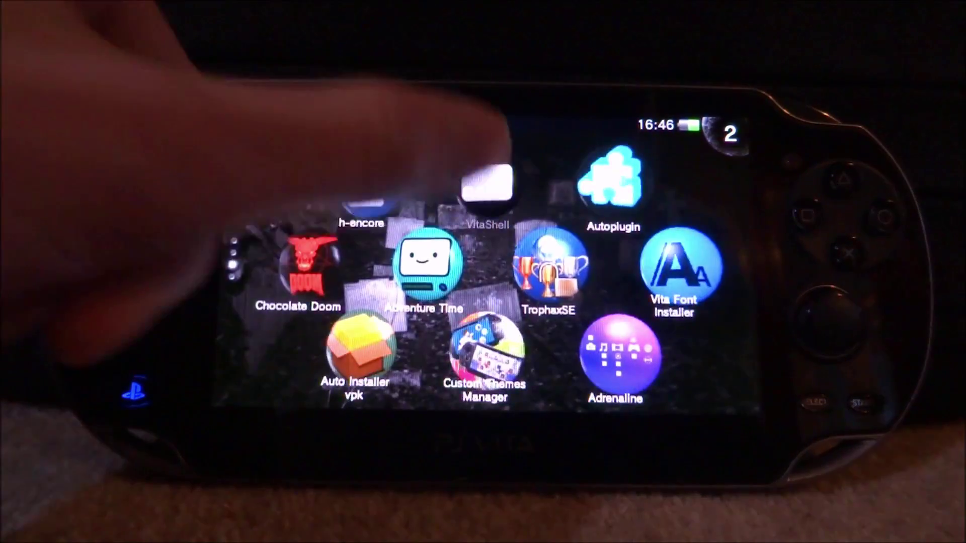
click(485, 173)
key(XF86PowerOff)
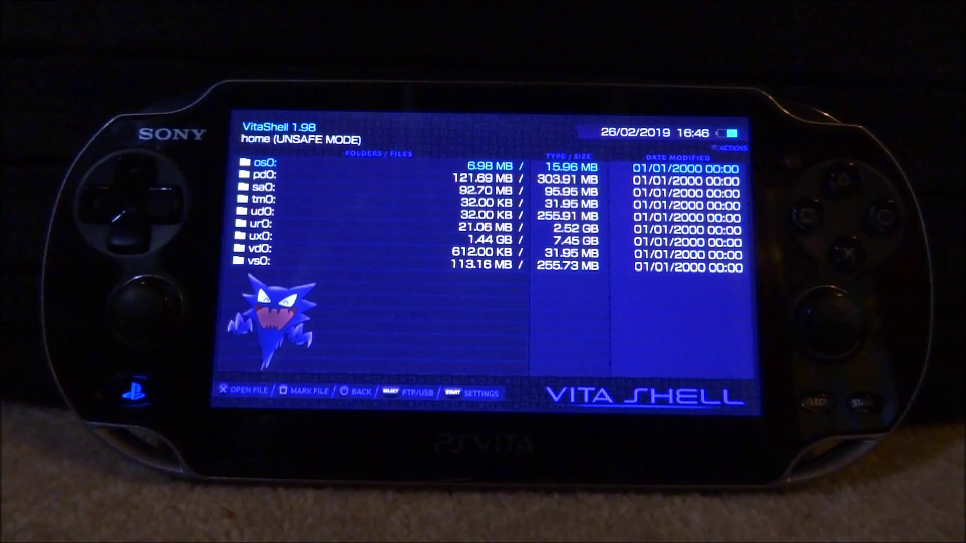
key(Return)
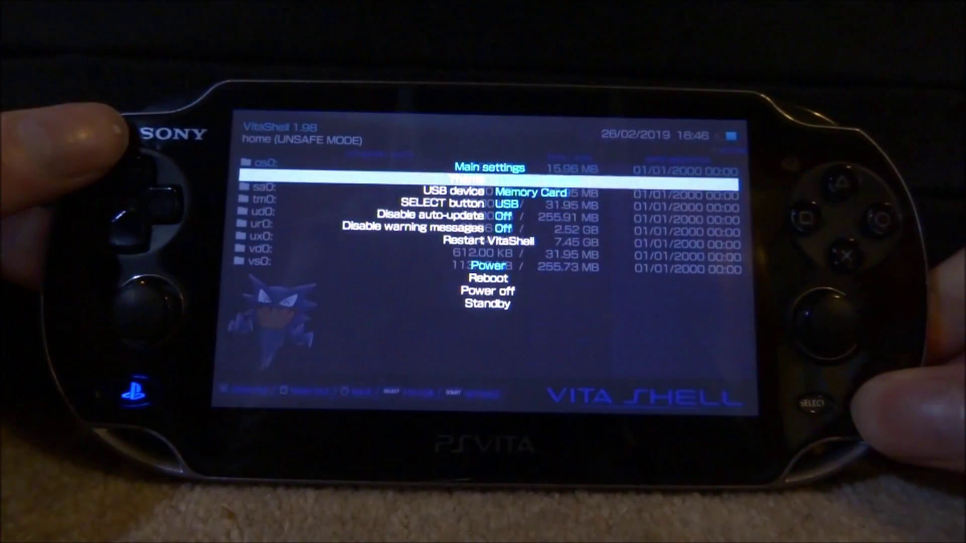
key(Return)
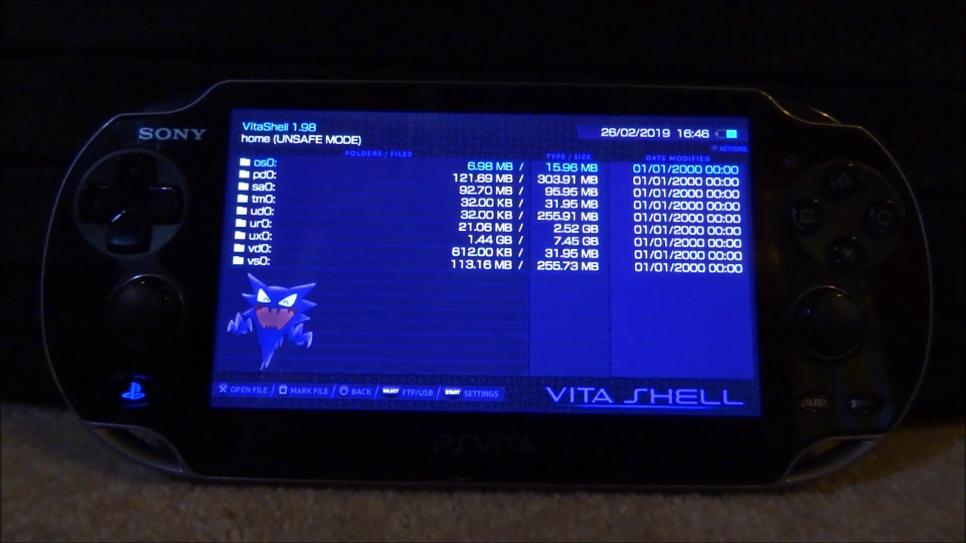